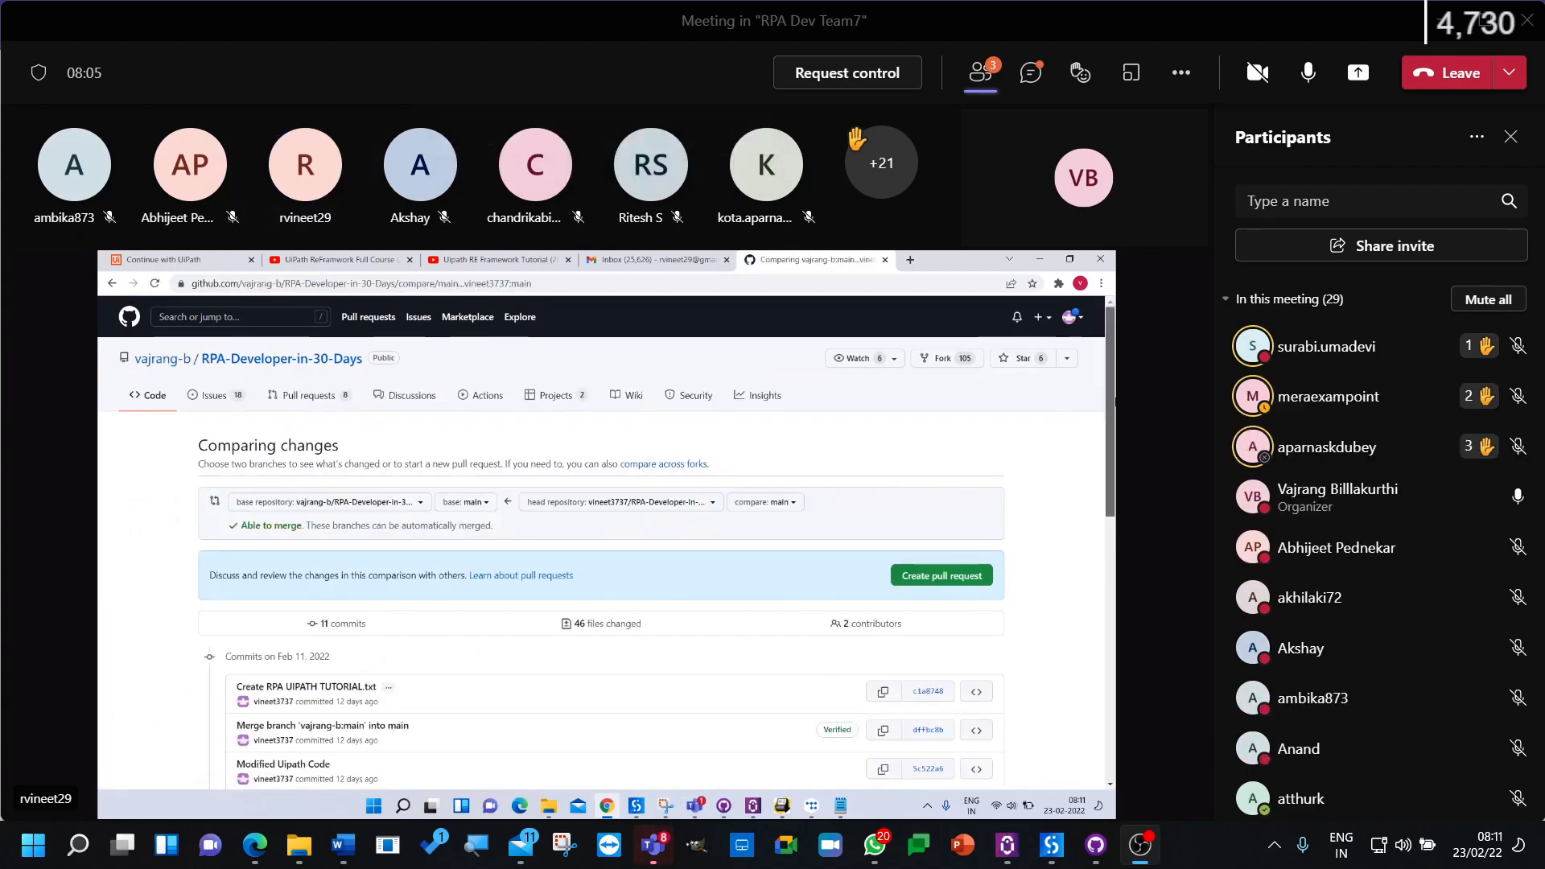
Step: Create a pull request titled "Notart Changes completed" from the fork's main branch into RPA-Developer-in-30-Days main, and open the meeting chat
scroll(885, 507, "down", 1)
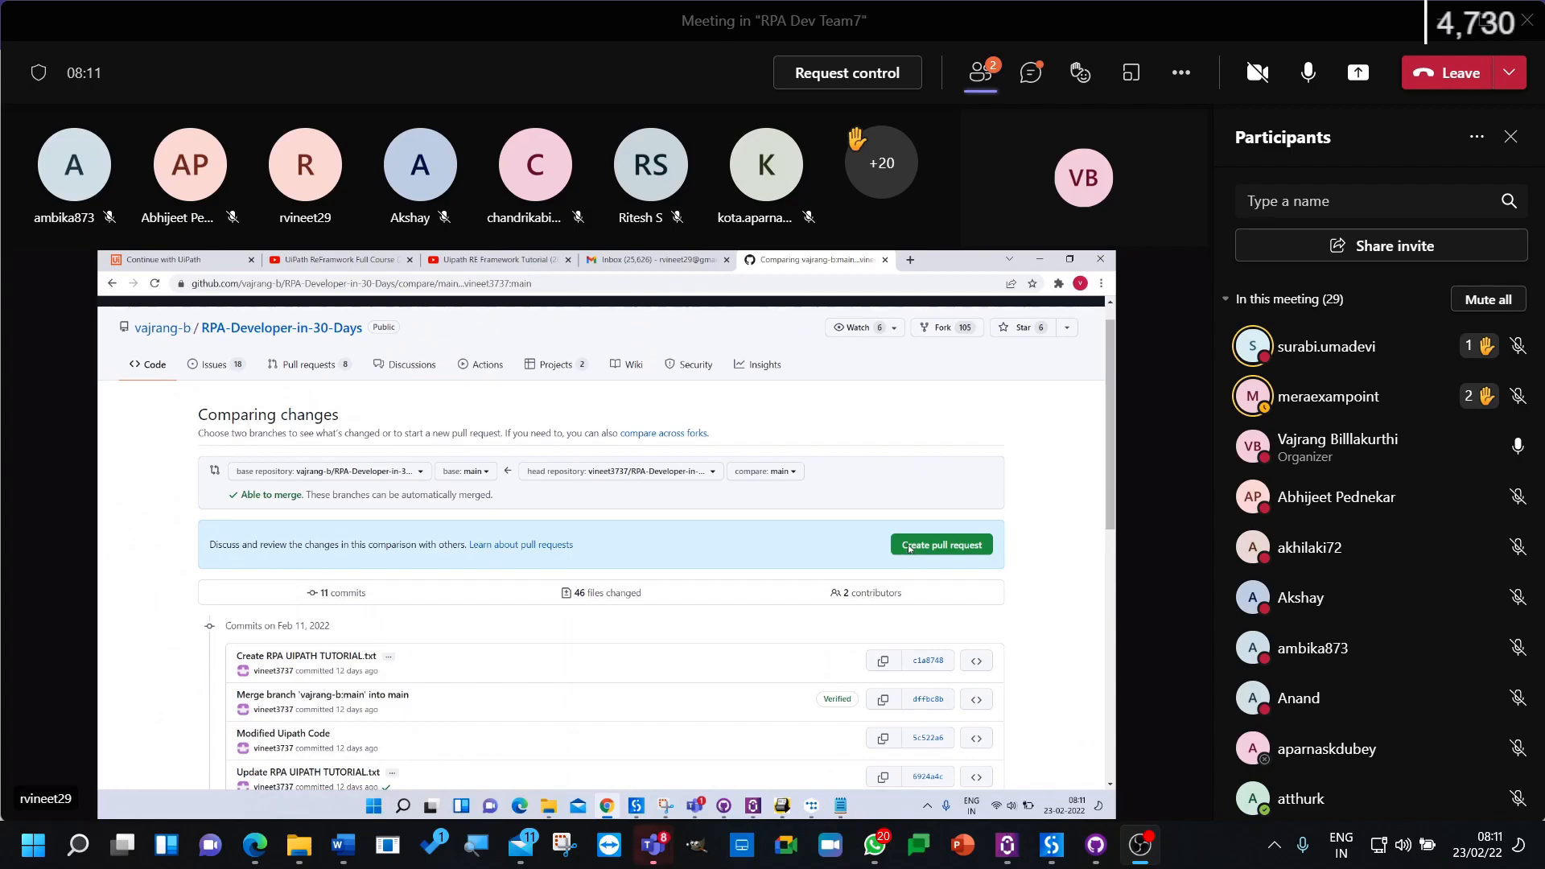
left_click(909, 546)
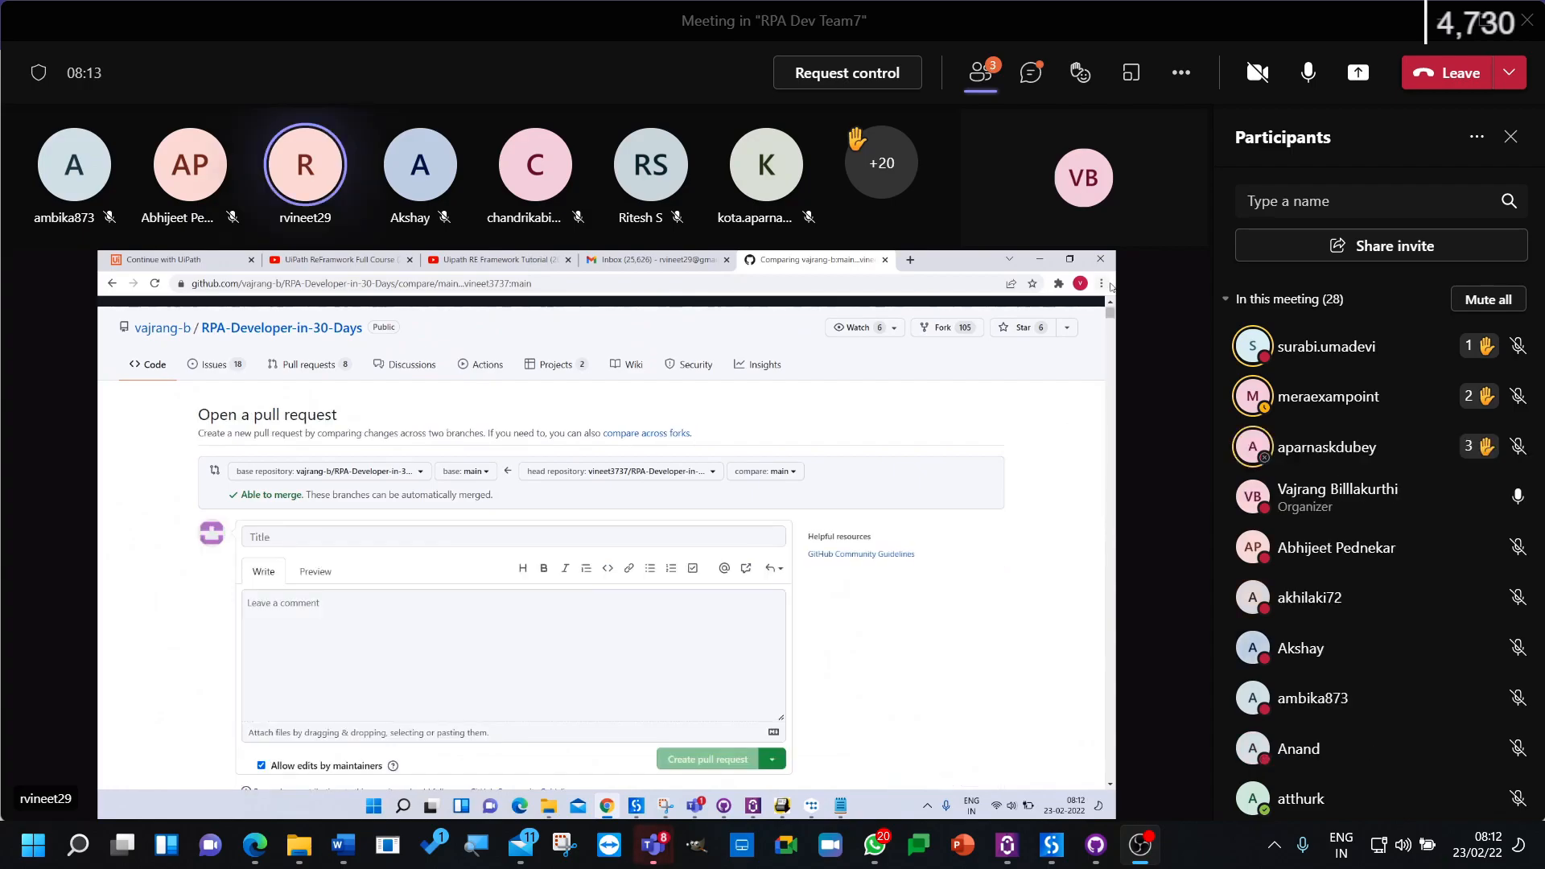
left_click(313, 533)
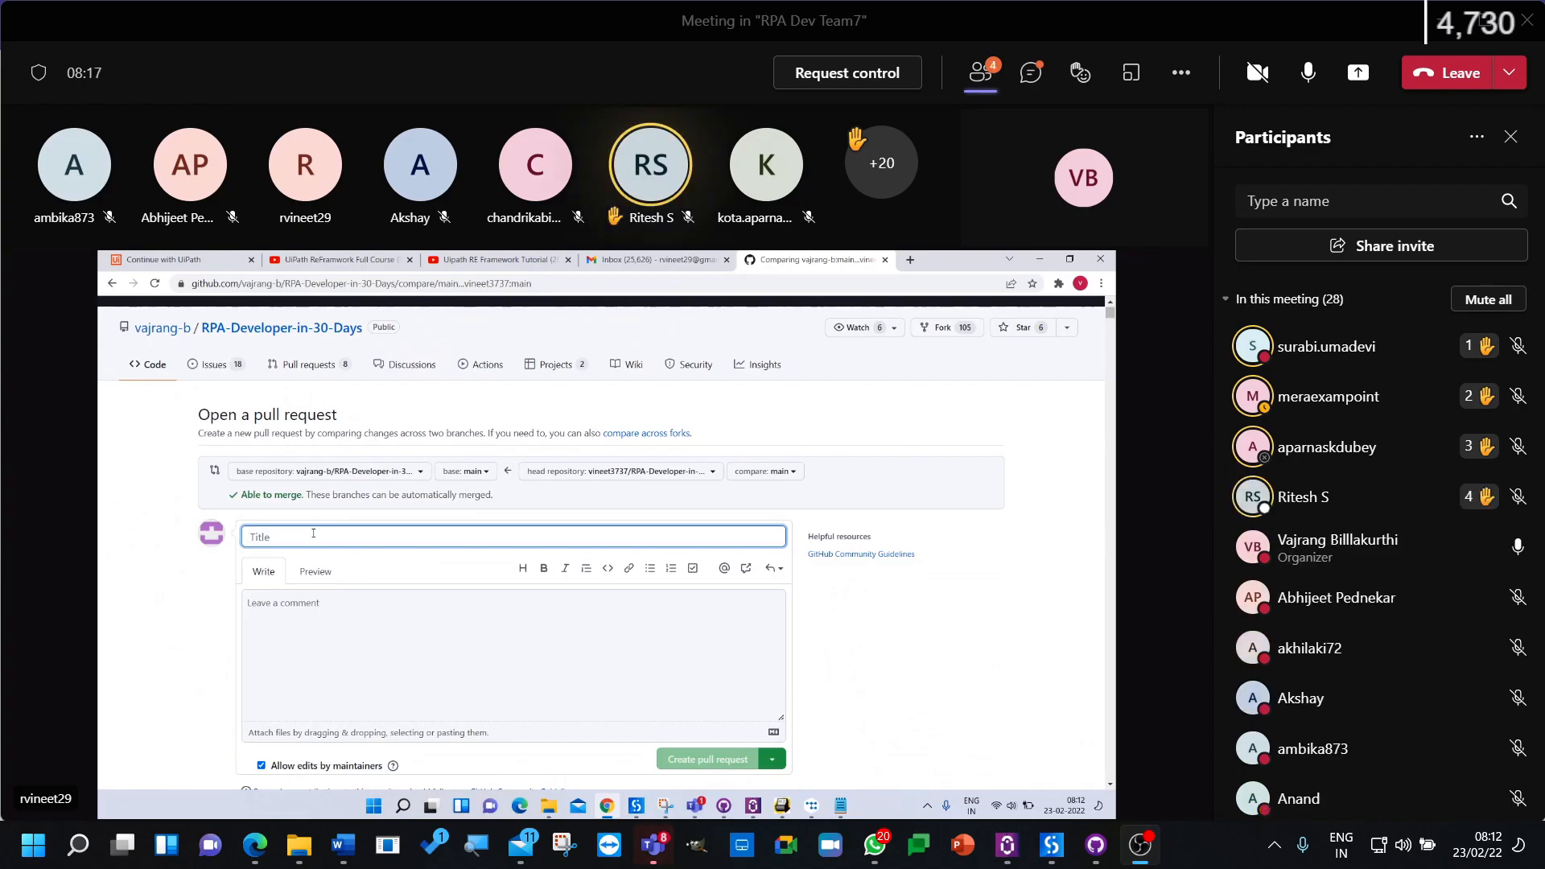
type("Notart Changes completed")
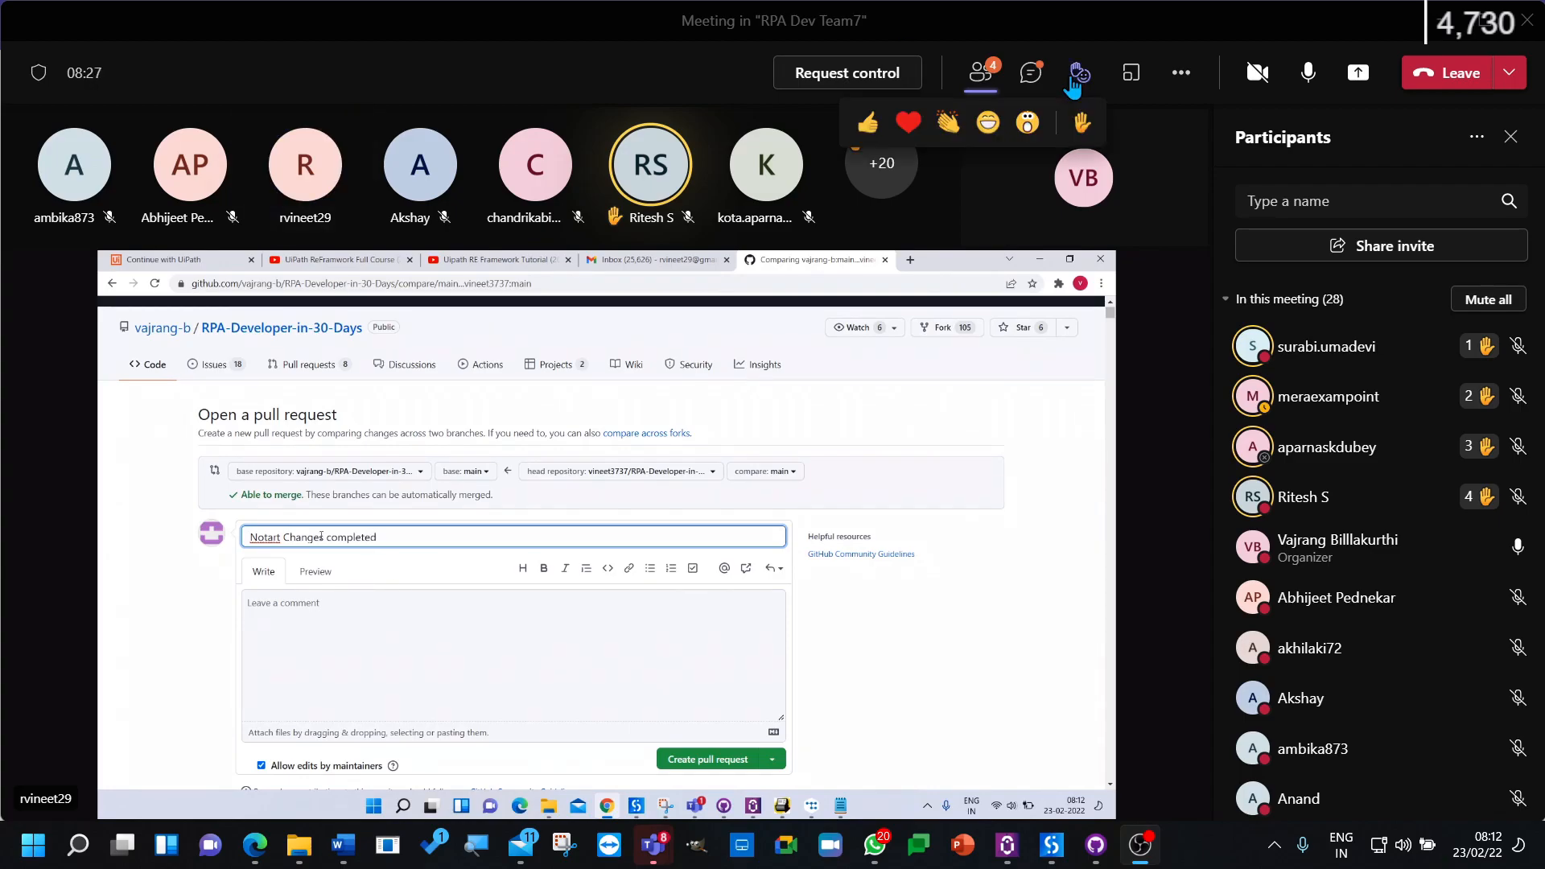
left_click(1032, 75)
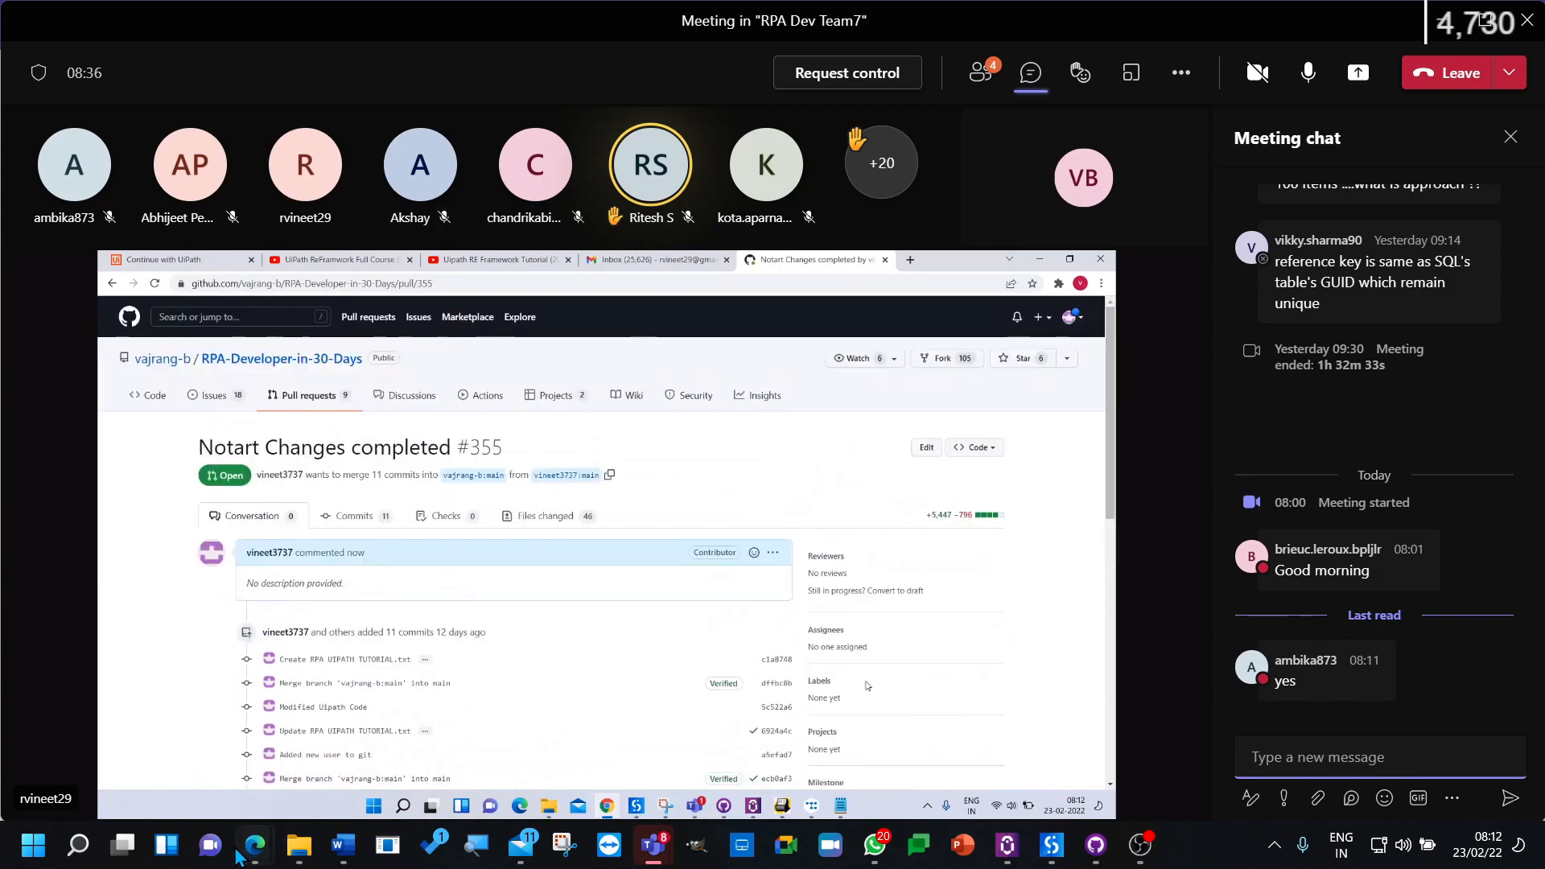
Step: Switch to the Edge browser and load github.com in the tab showing the AirMore file-sharing page
mouse_move(245, 855)
left_click(109, 729)
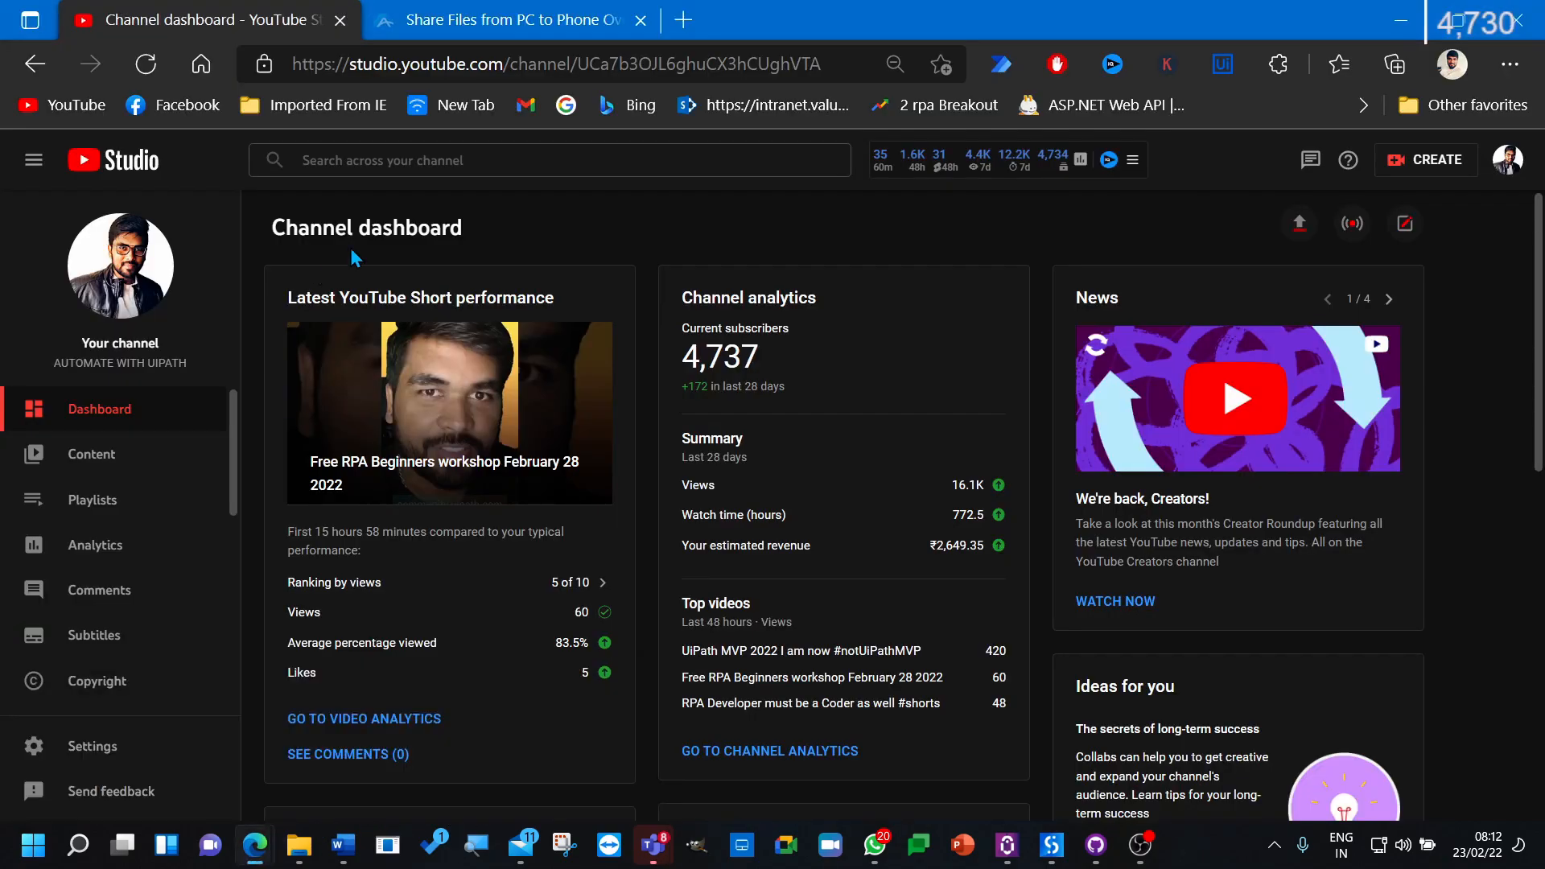
left_click(547, 23)
left_click(545, 67)
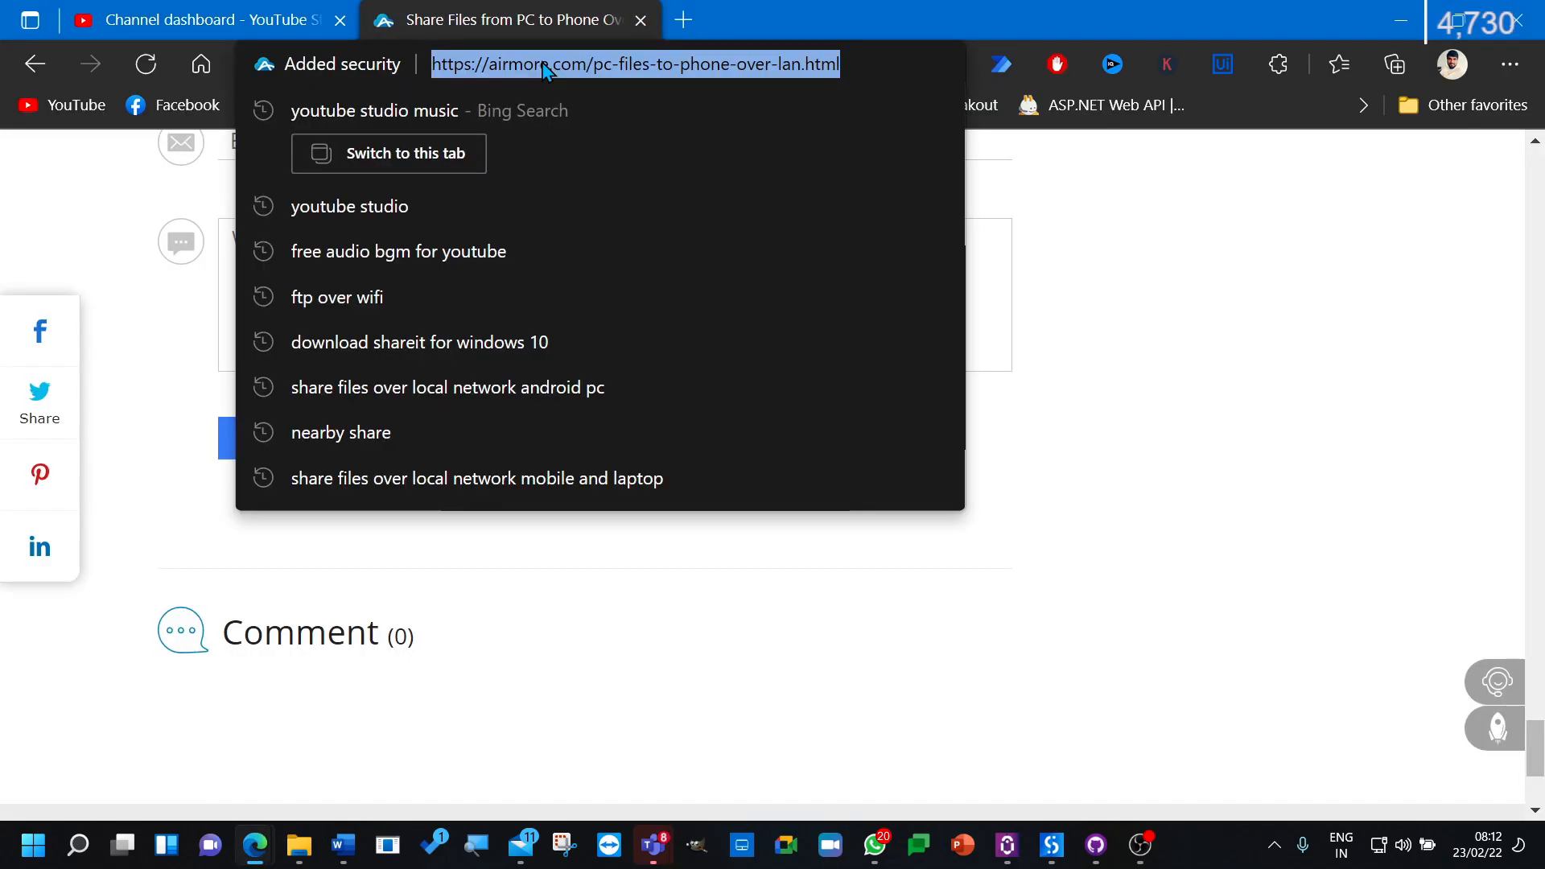
type("githu")
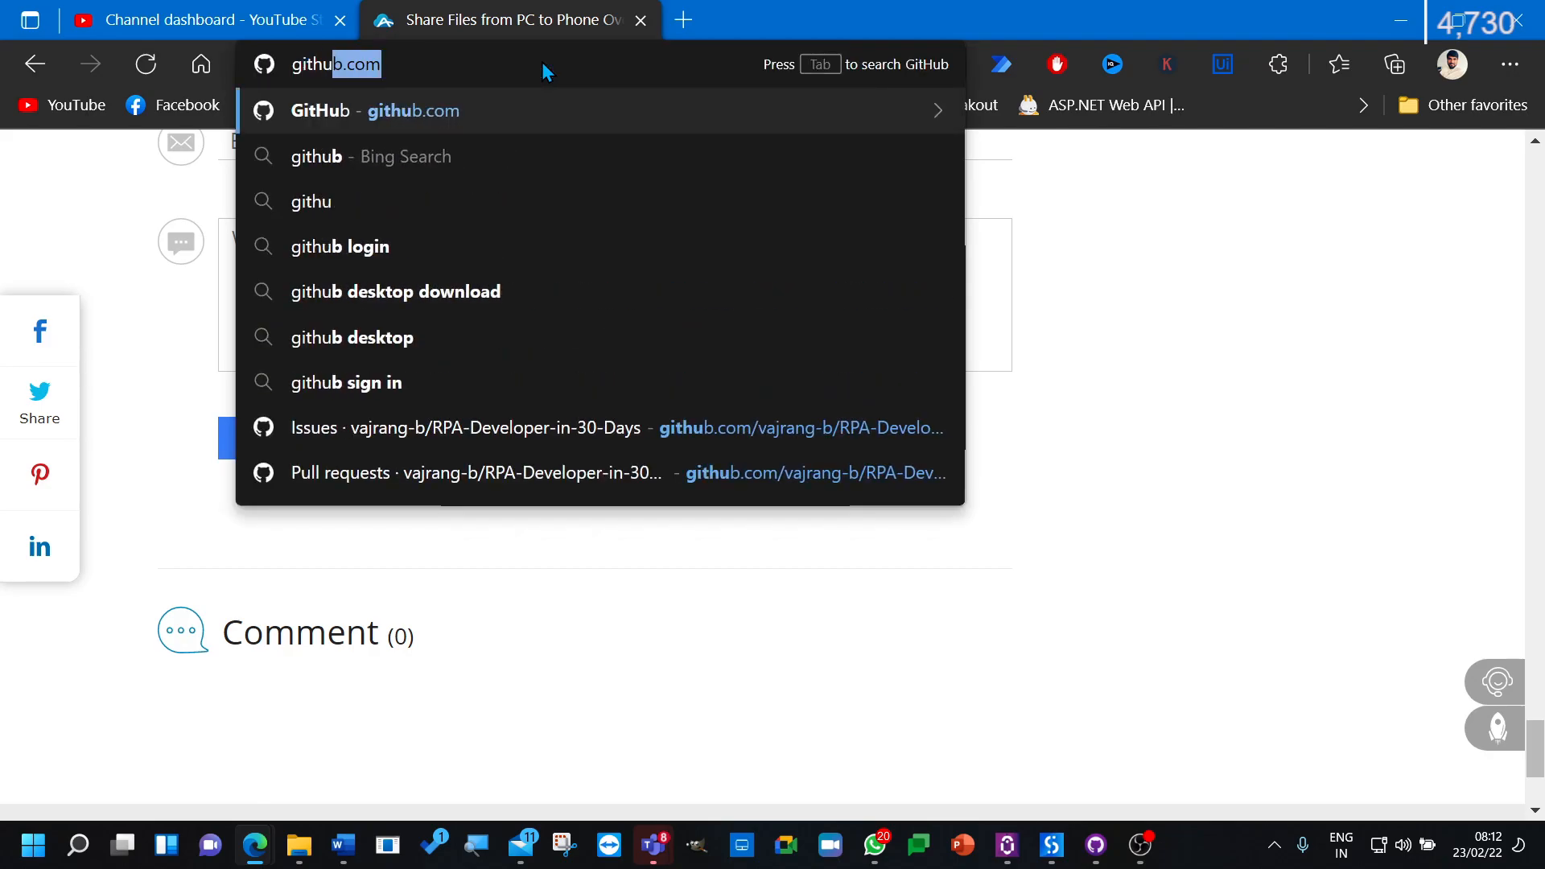
key("Return")
key("alt+Tab")
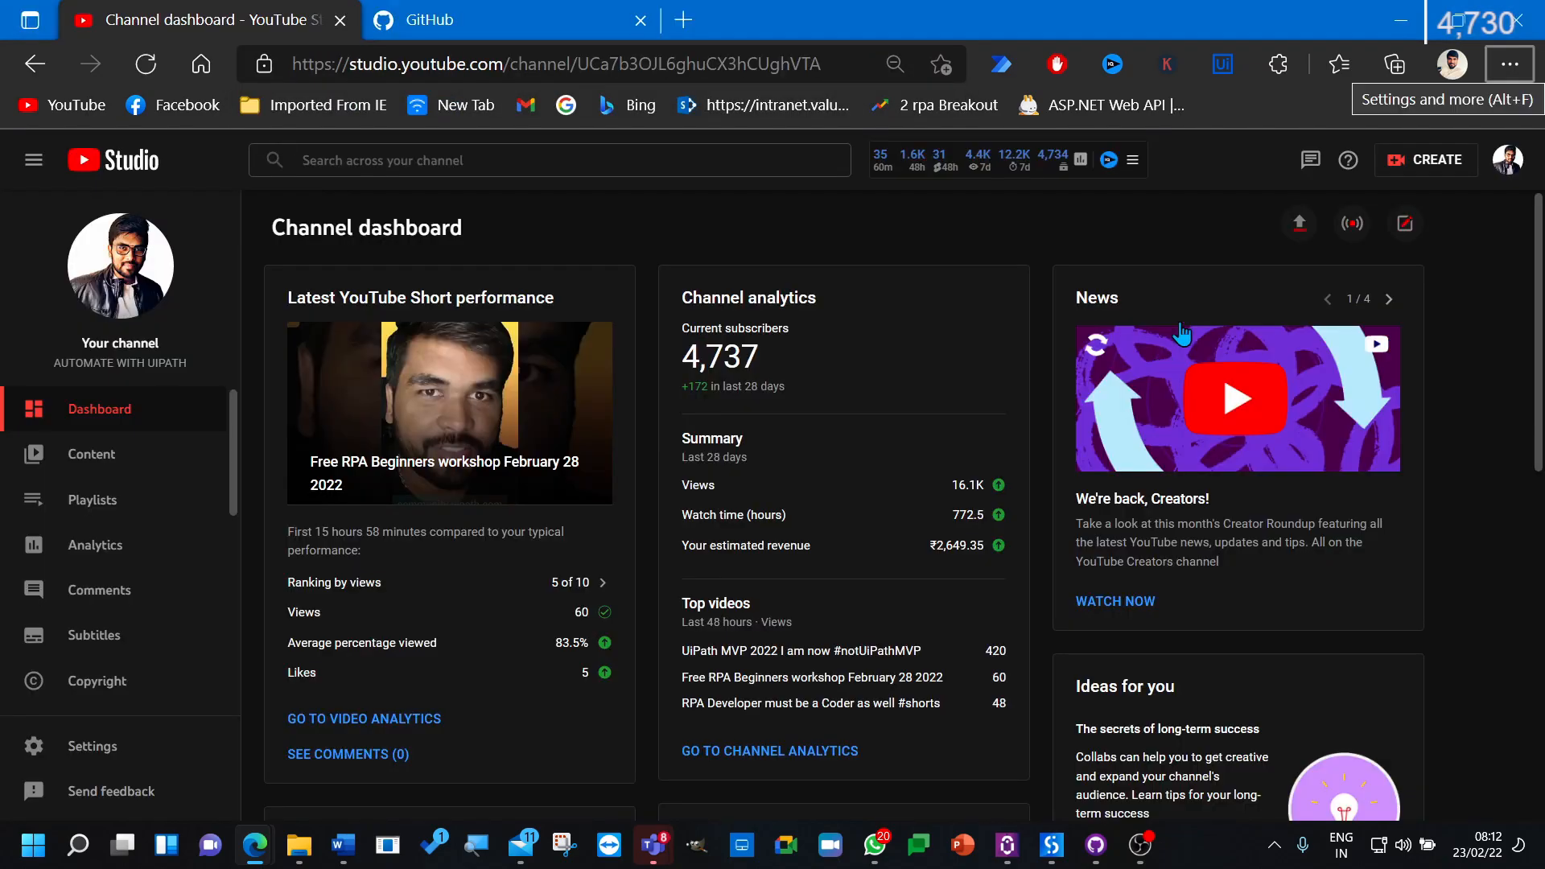
key("alt+Tab")
Step: Return to the Teams meeting and start presenting the screen to the participants
mouse_move(1050, 859)
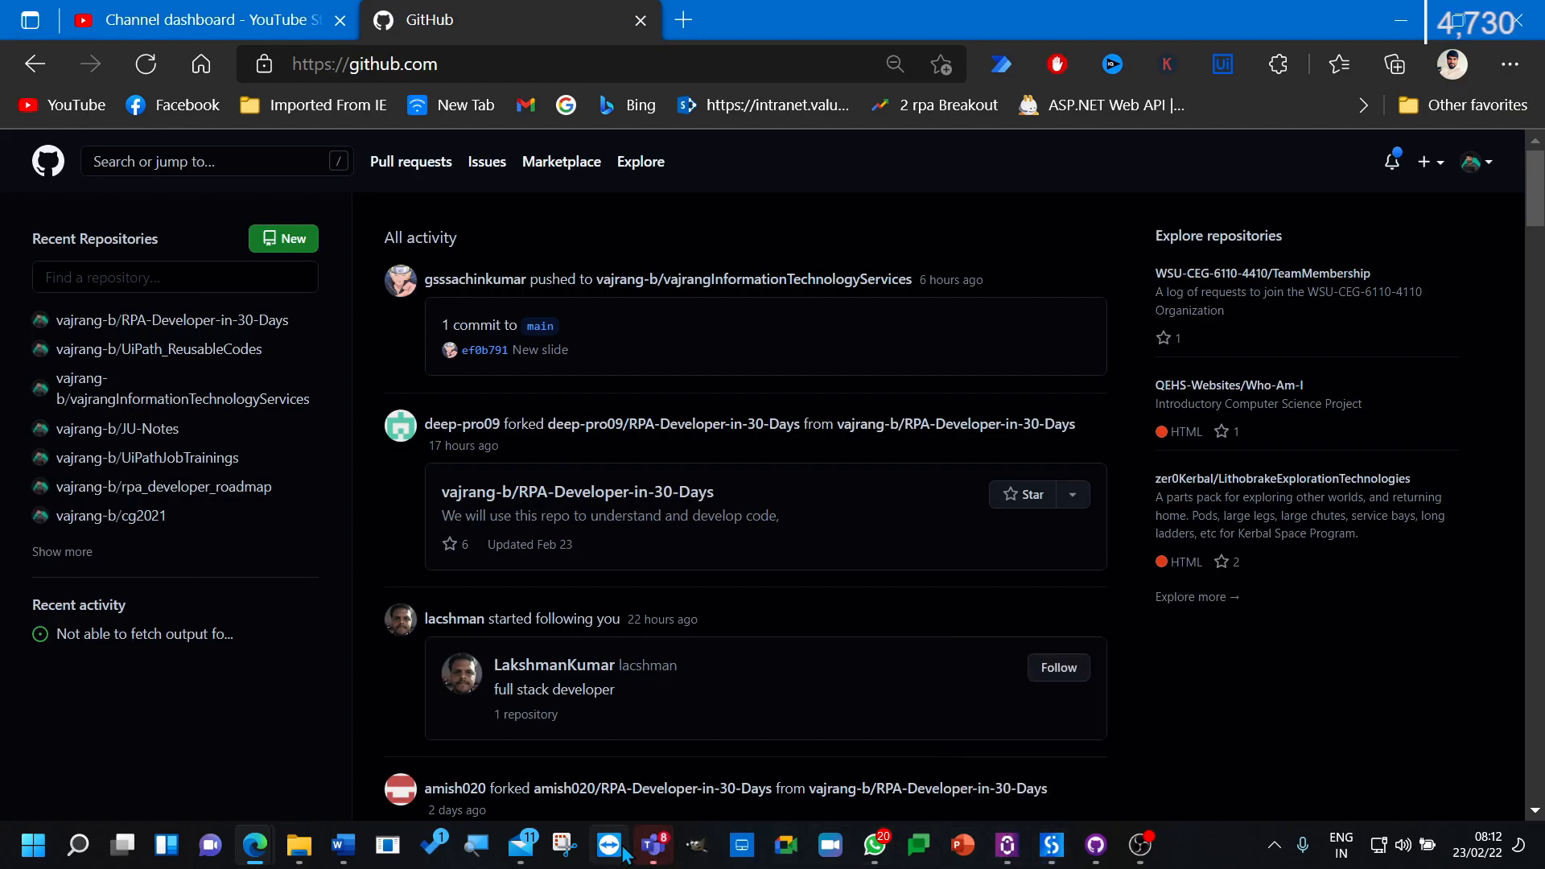
mouse_move(654, 849)
left_click(741, 728)
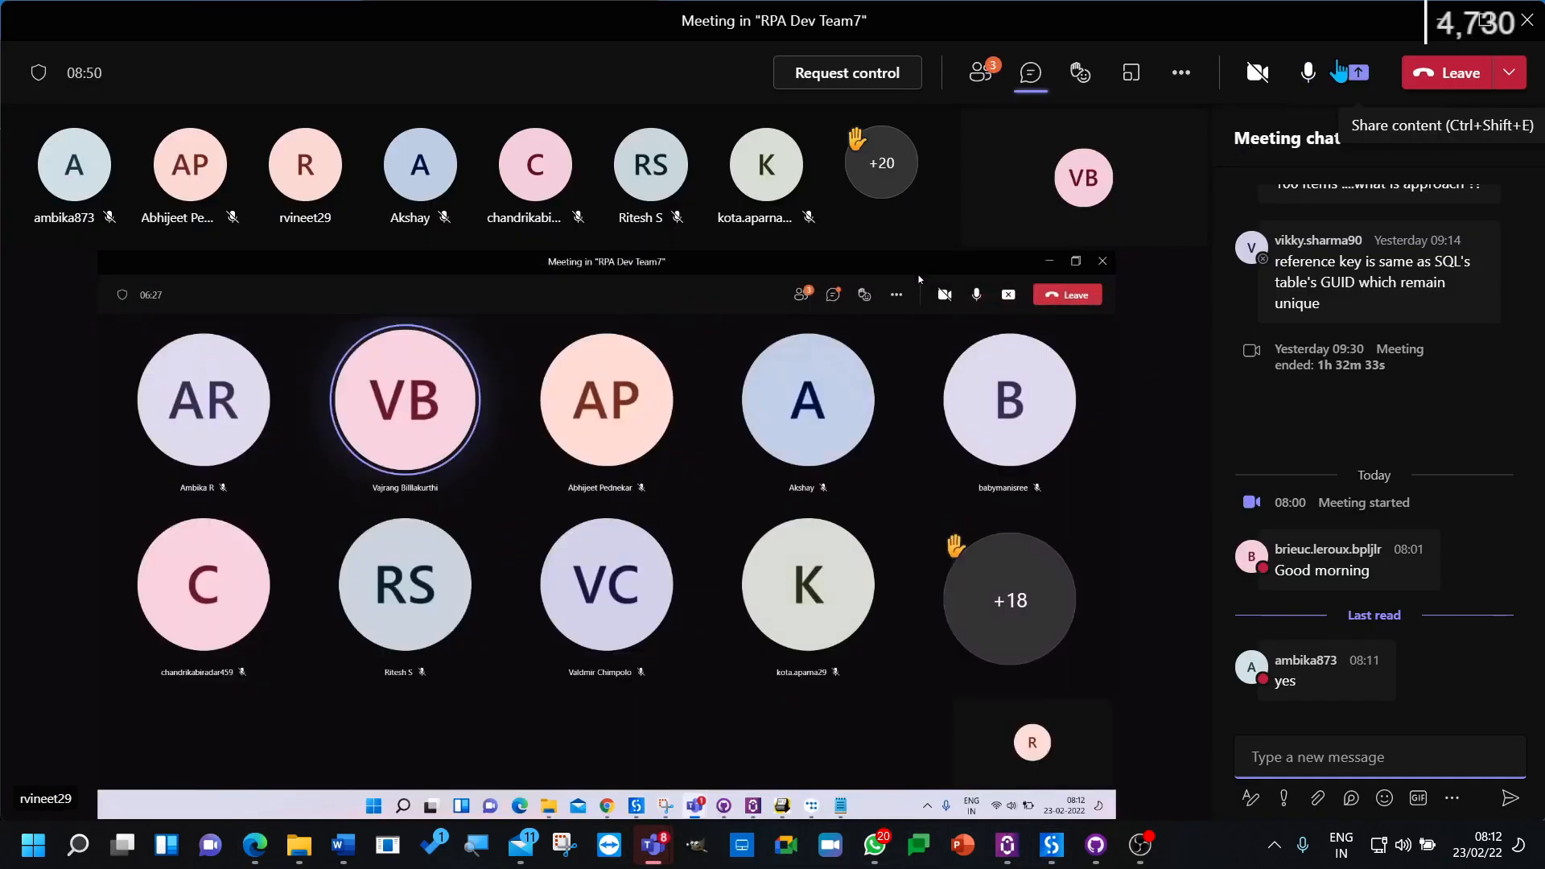
left_click(1358, 74)
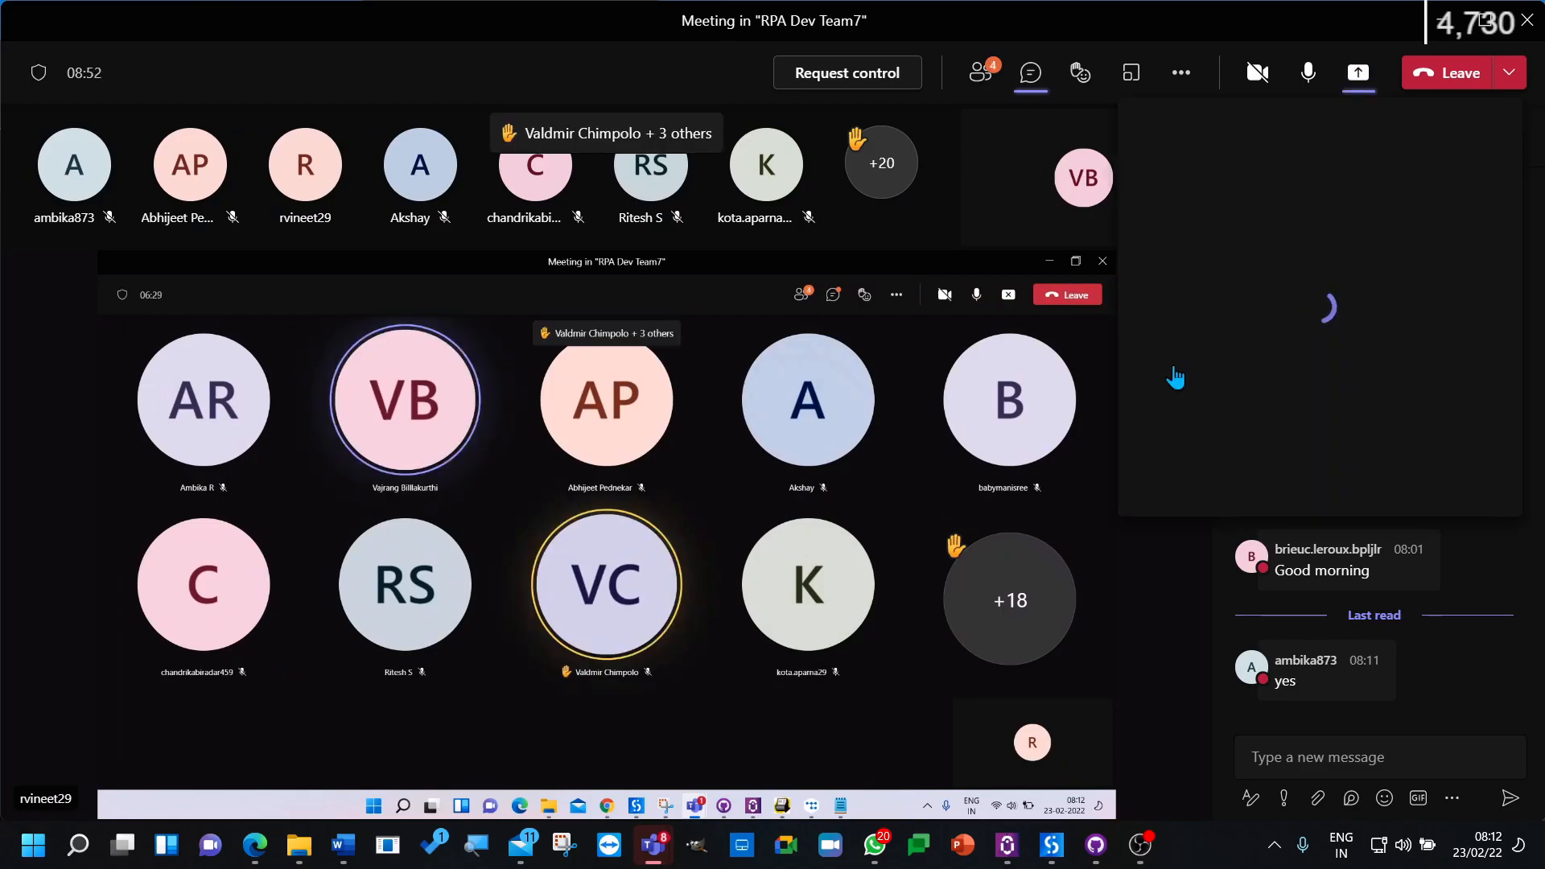
left_click(1204, 350)
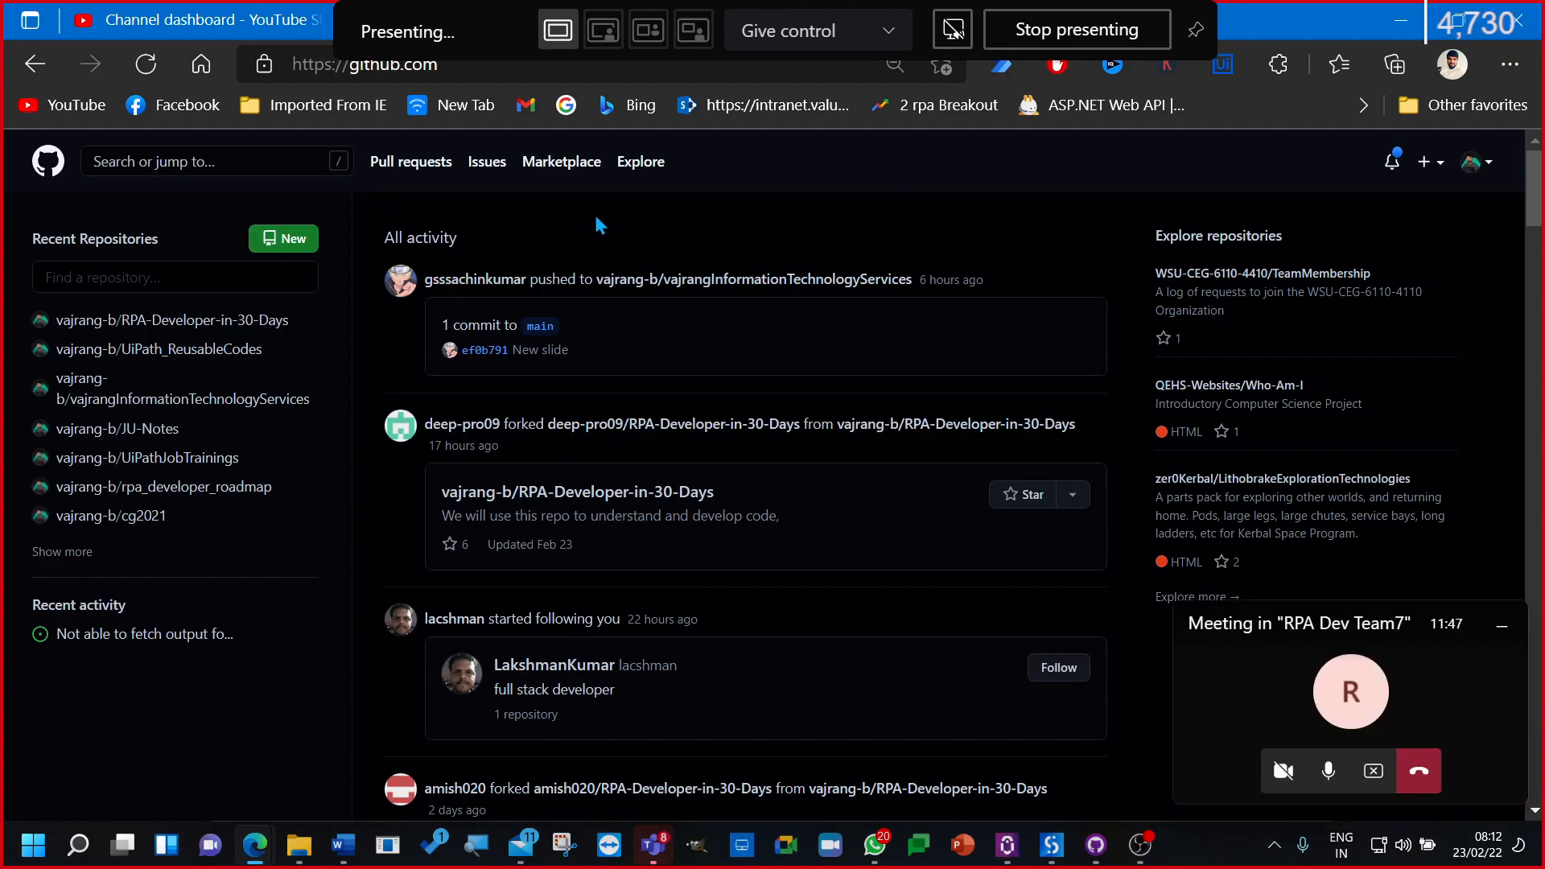
Step: Open the "Notart Changes completed" pull request in the RPA-Developer-in-30-Days repository
left_click(180, 321)
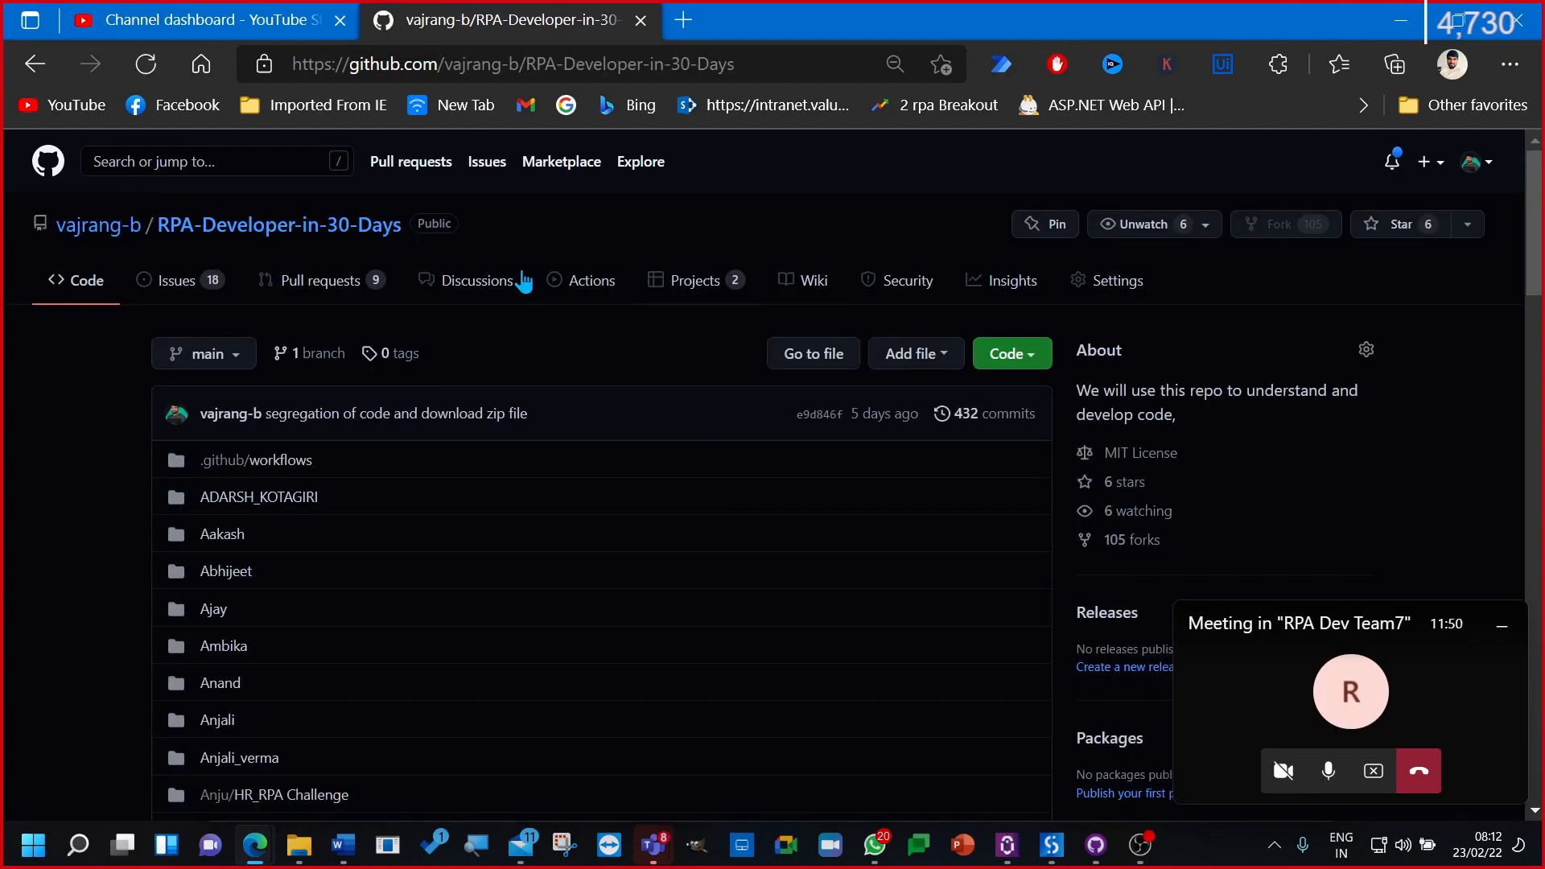
left_click(348, 283)
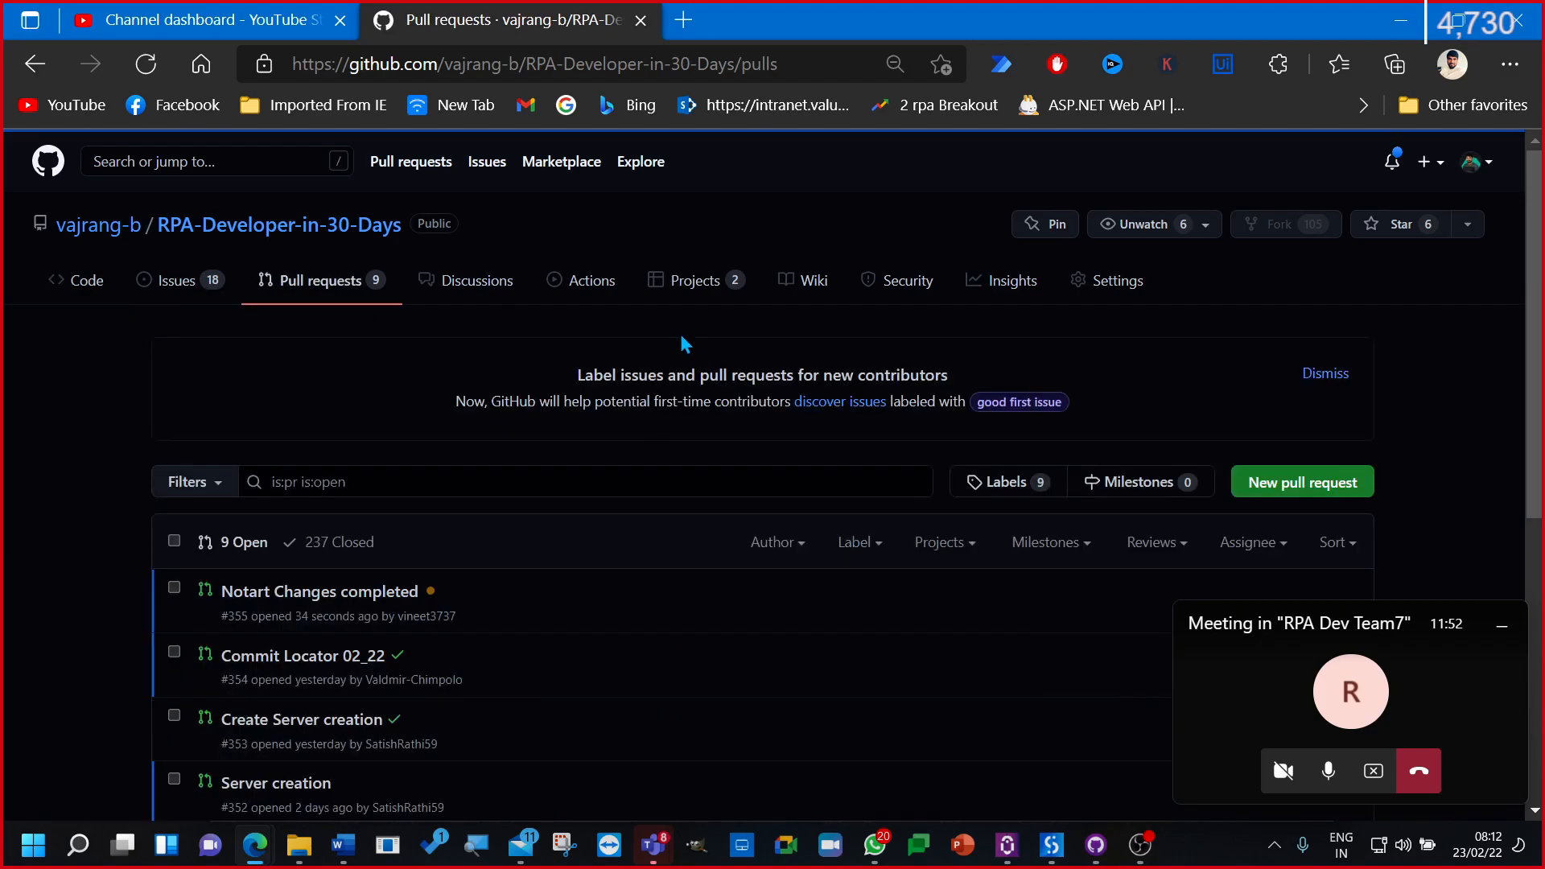
scroll(624, 593, "down", 6)
scroll(625, 592, "up", 3)
left_click(276, 352)
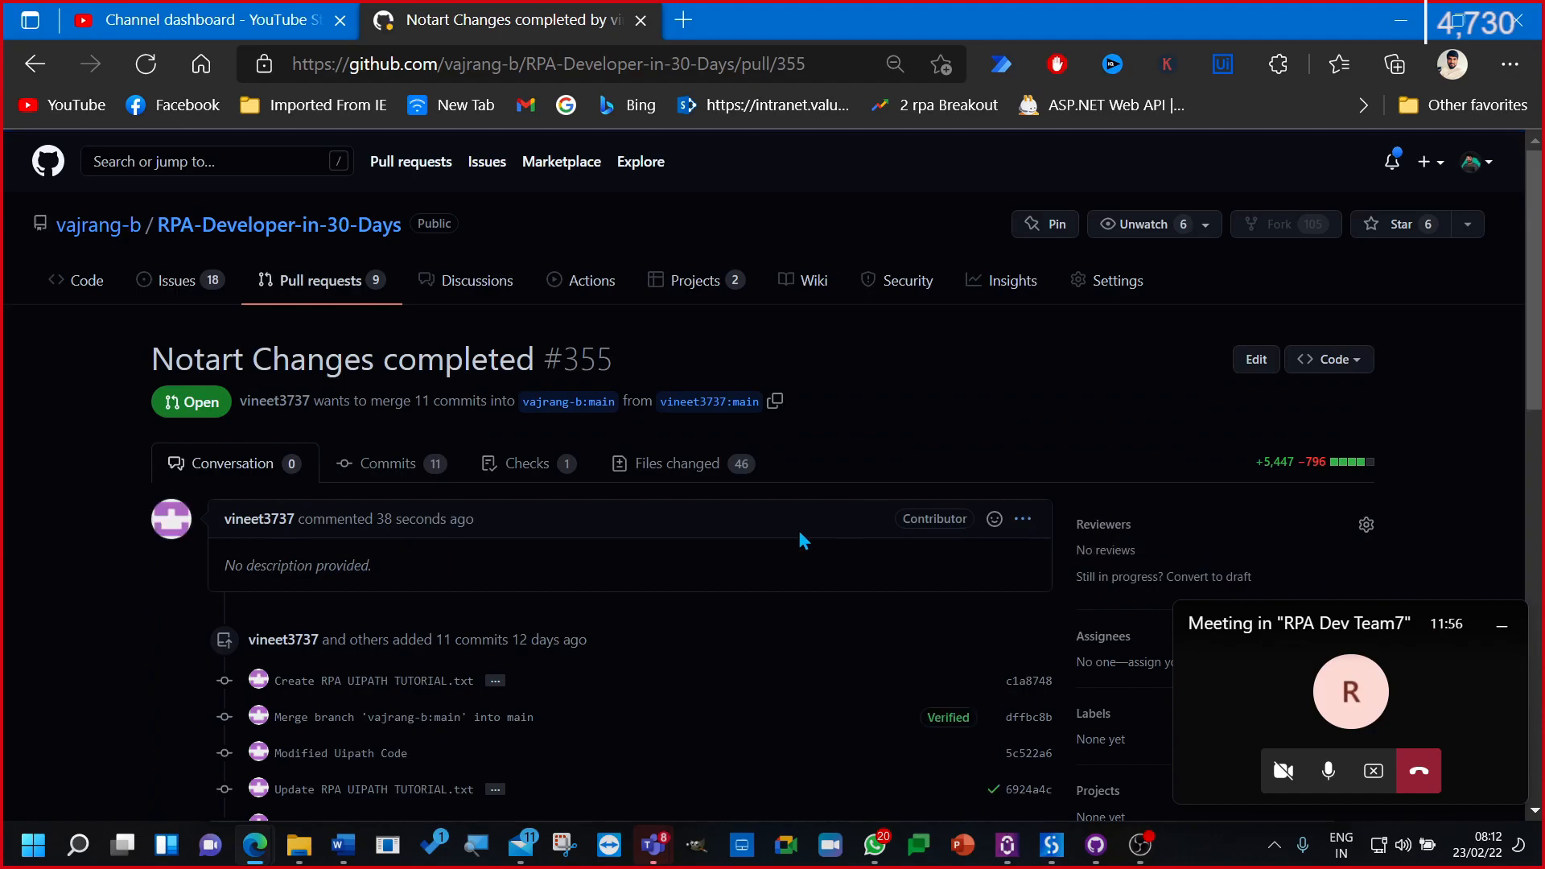
Step: Squash and merge the "Notart Changes completed" pull request after reviewing its combined commit message
scroll(293, 432, "down", 10)
scroll(293, 433, "up", 3)
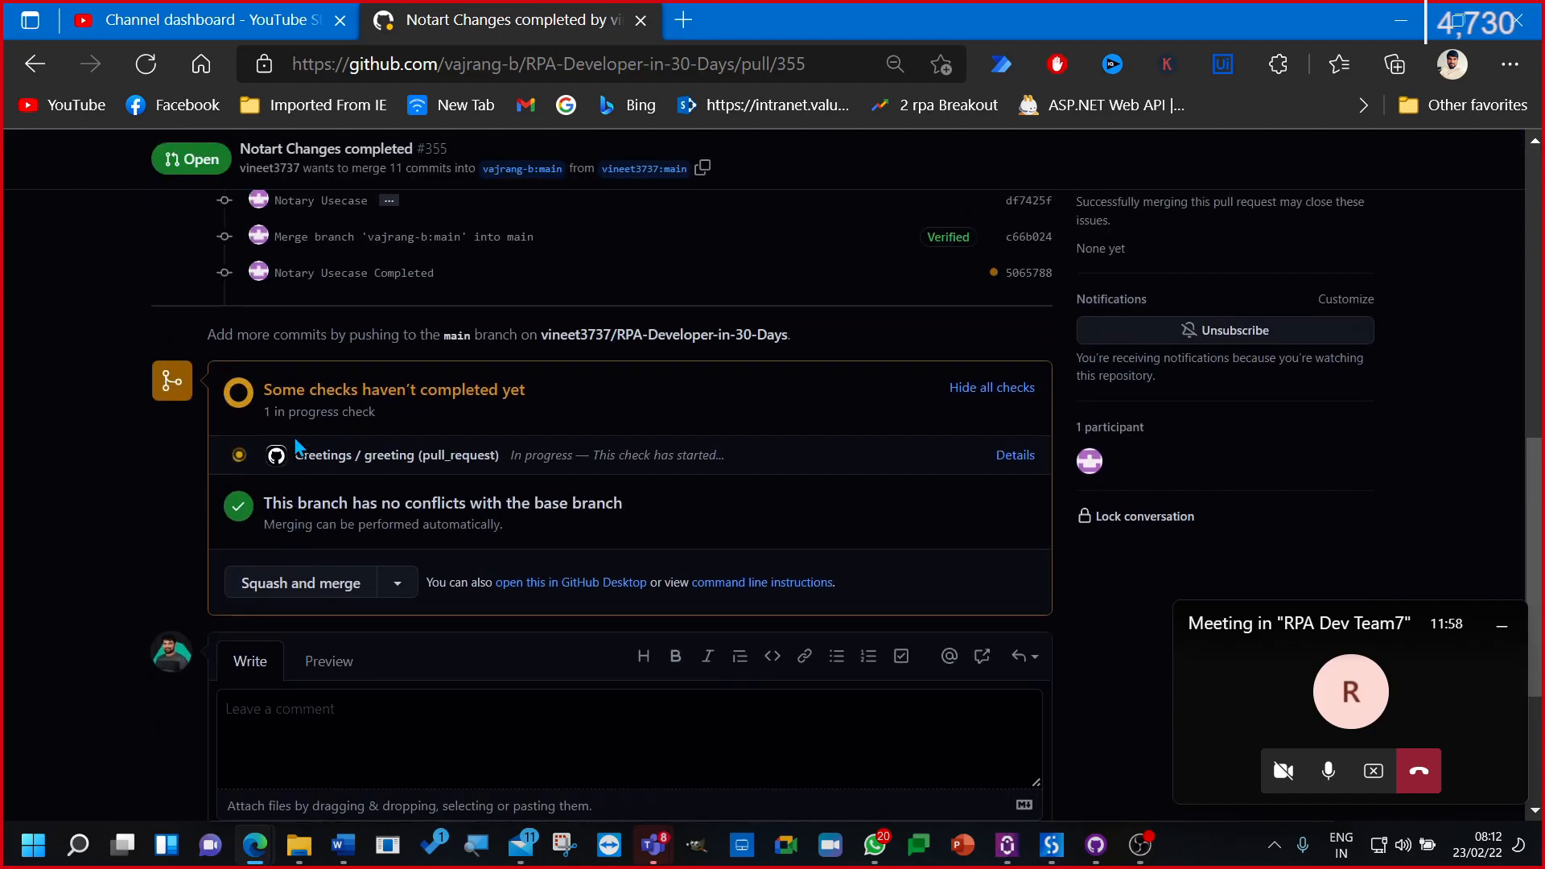
left_click(278, 550)
scroll(800, 645, "down", 1)
scroll(441, 649, "up", 1)
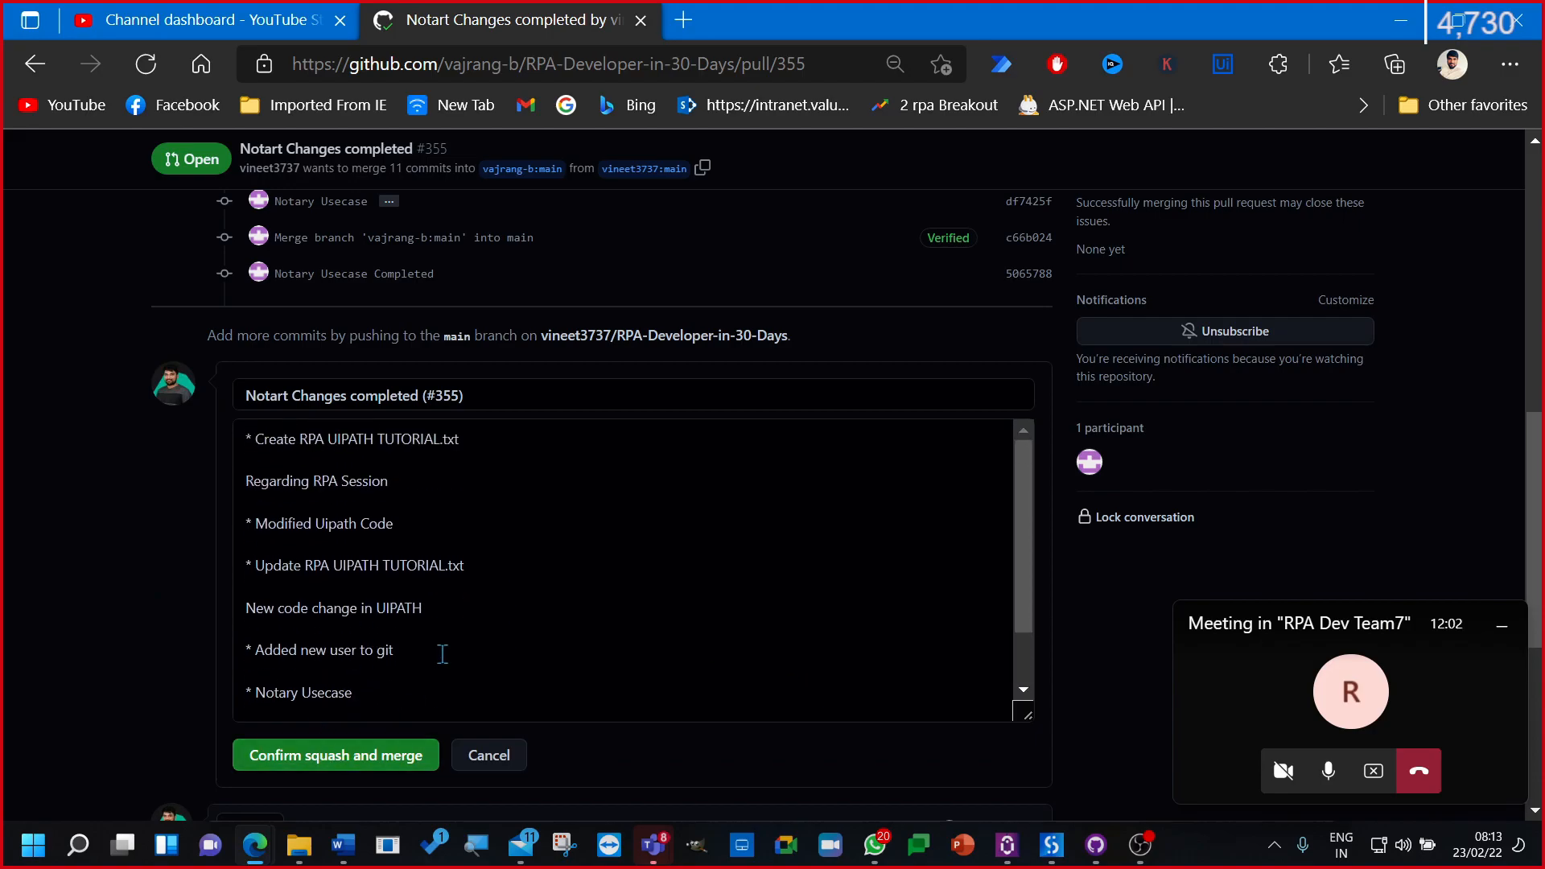
left_click_drag(306, 441, 465, 495)
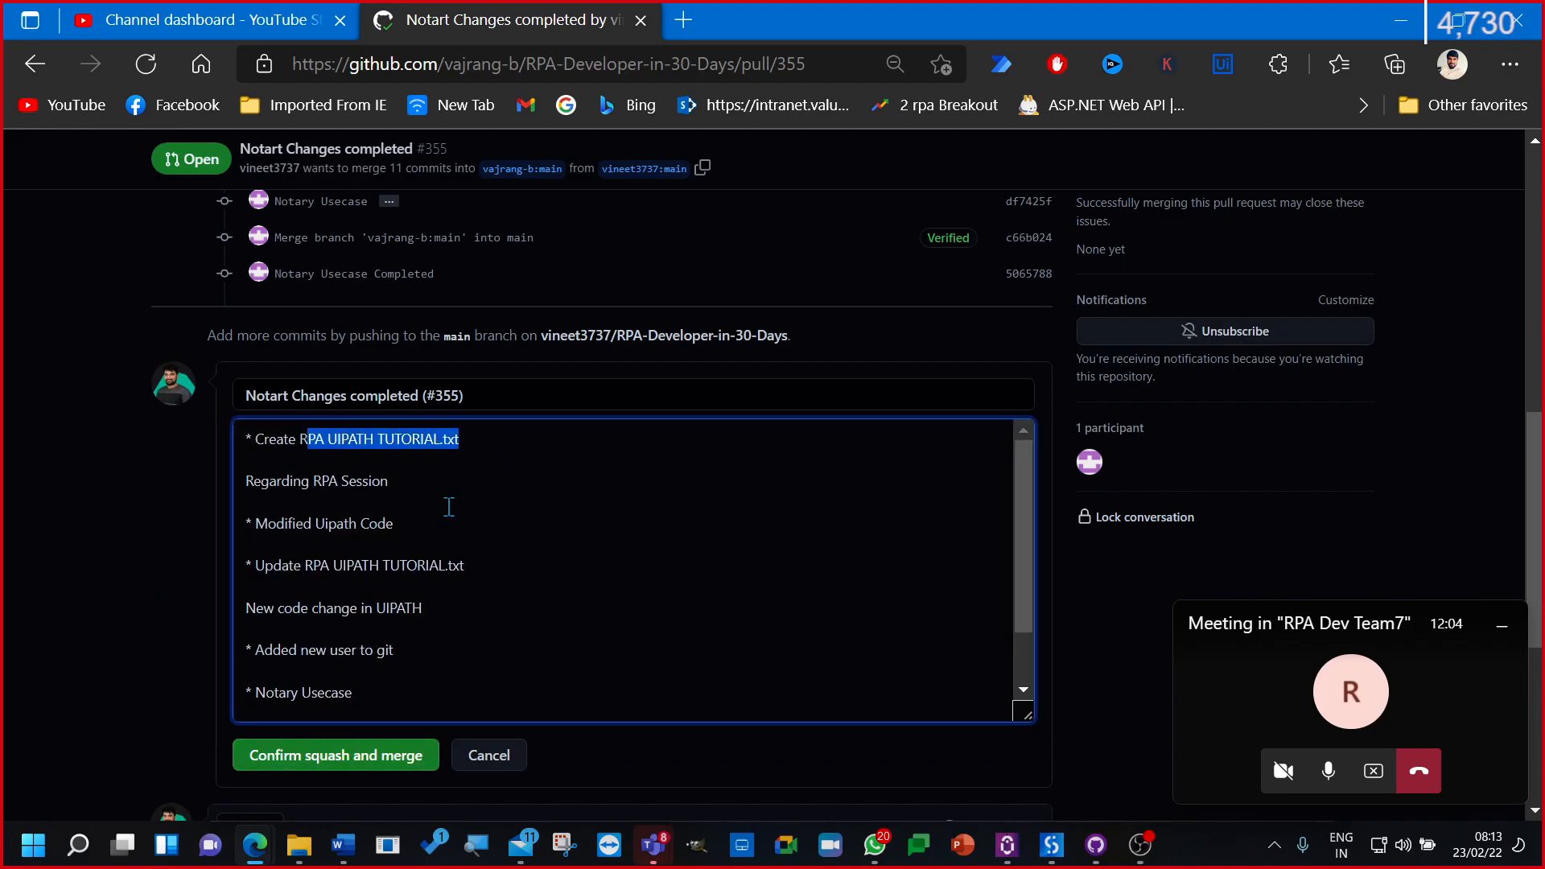
left_click_drag(311, 527, 413, 534)
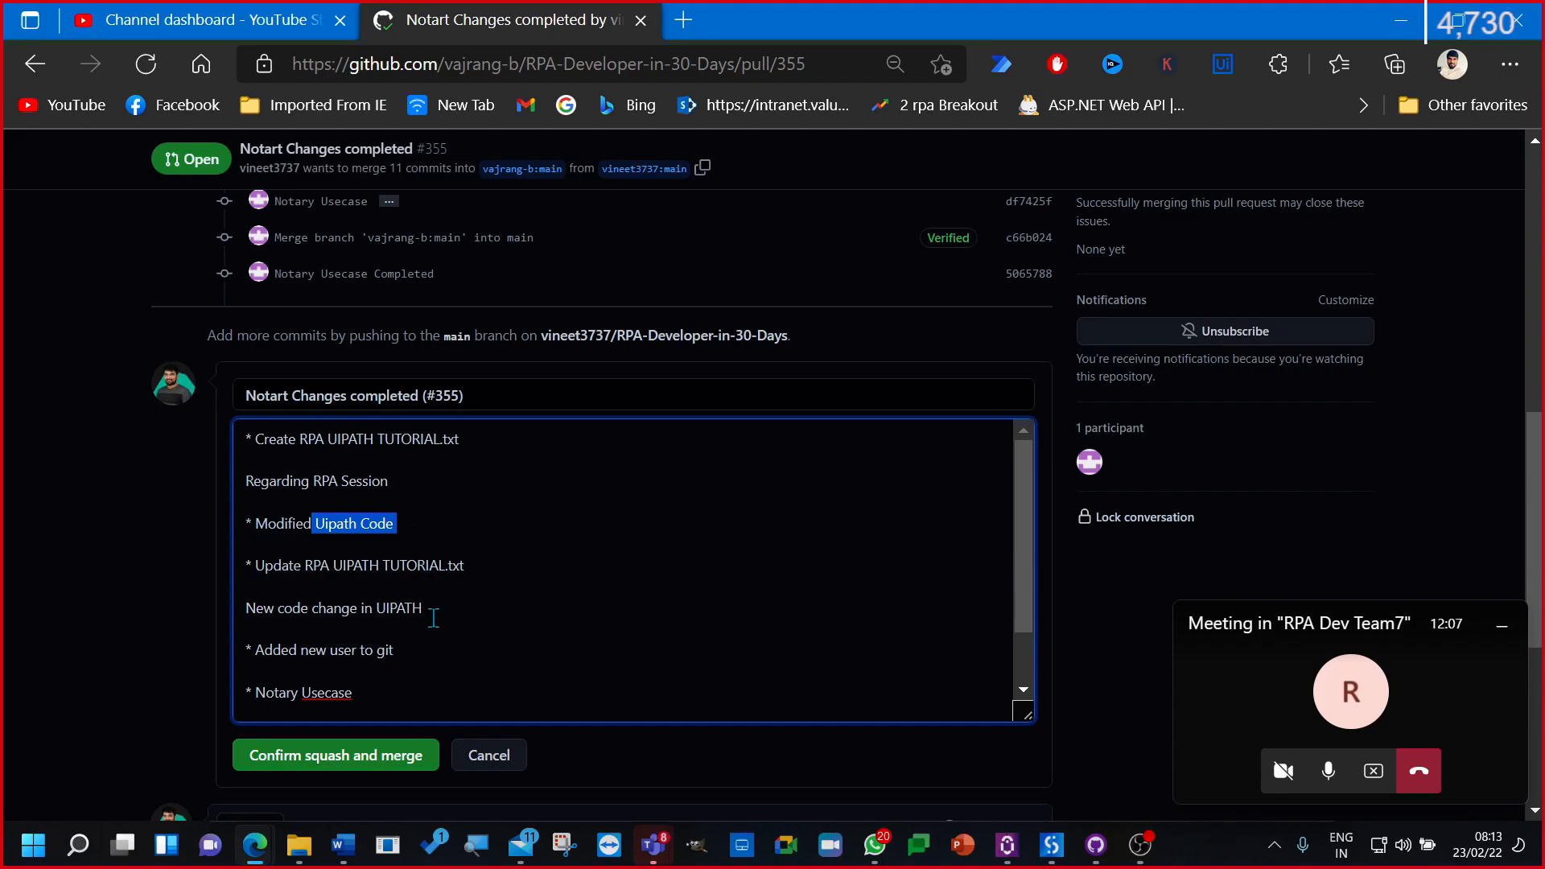
scroll(433, 617, "down", 1)
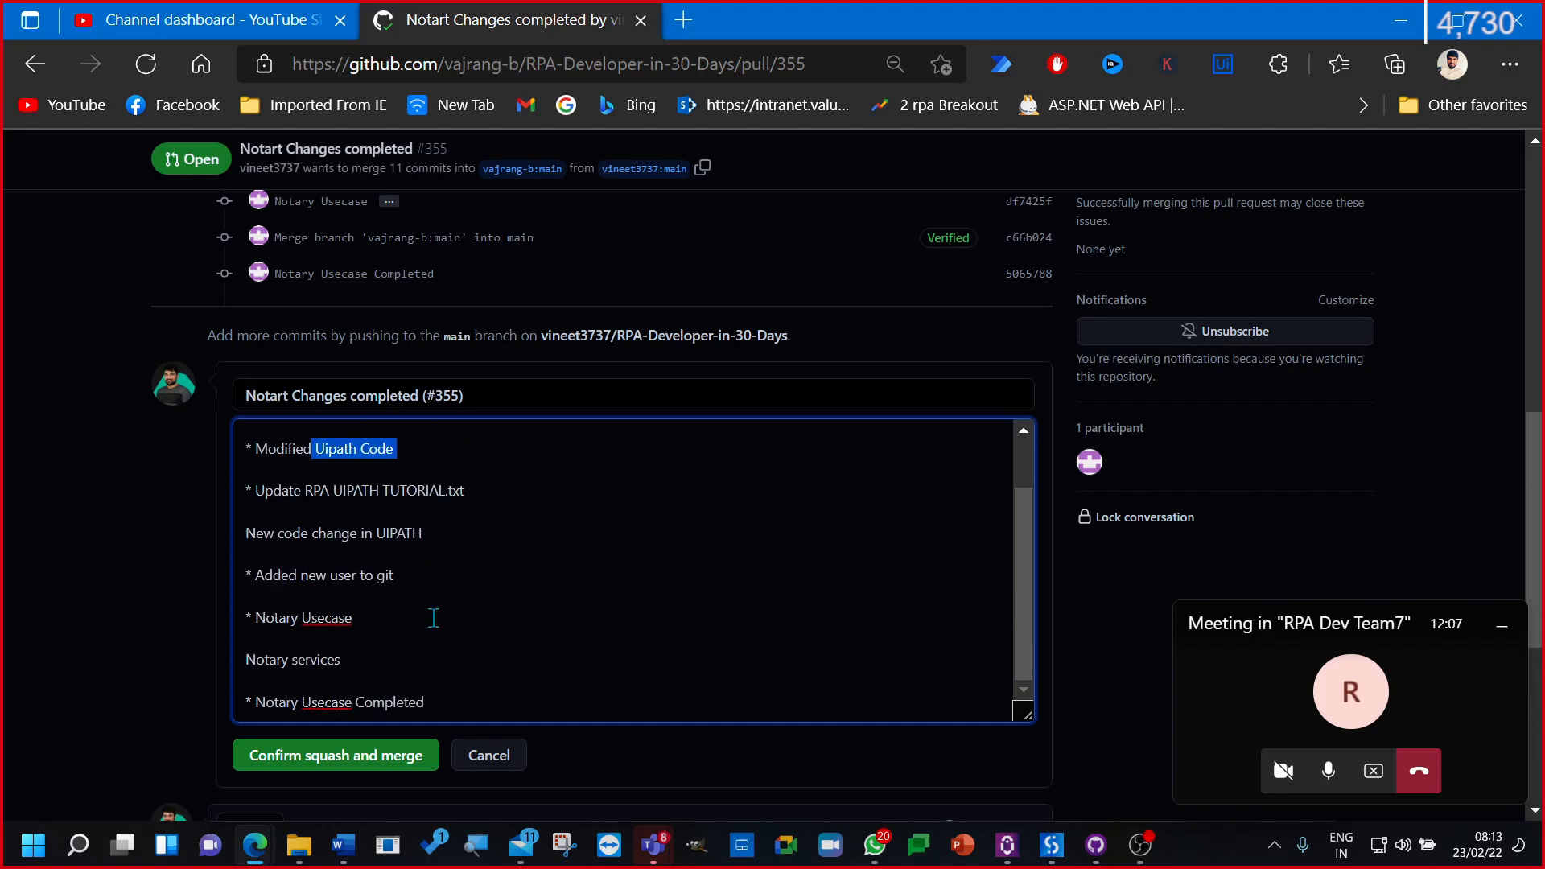
left_click(351, 742)
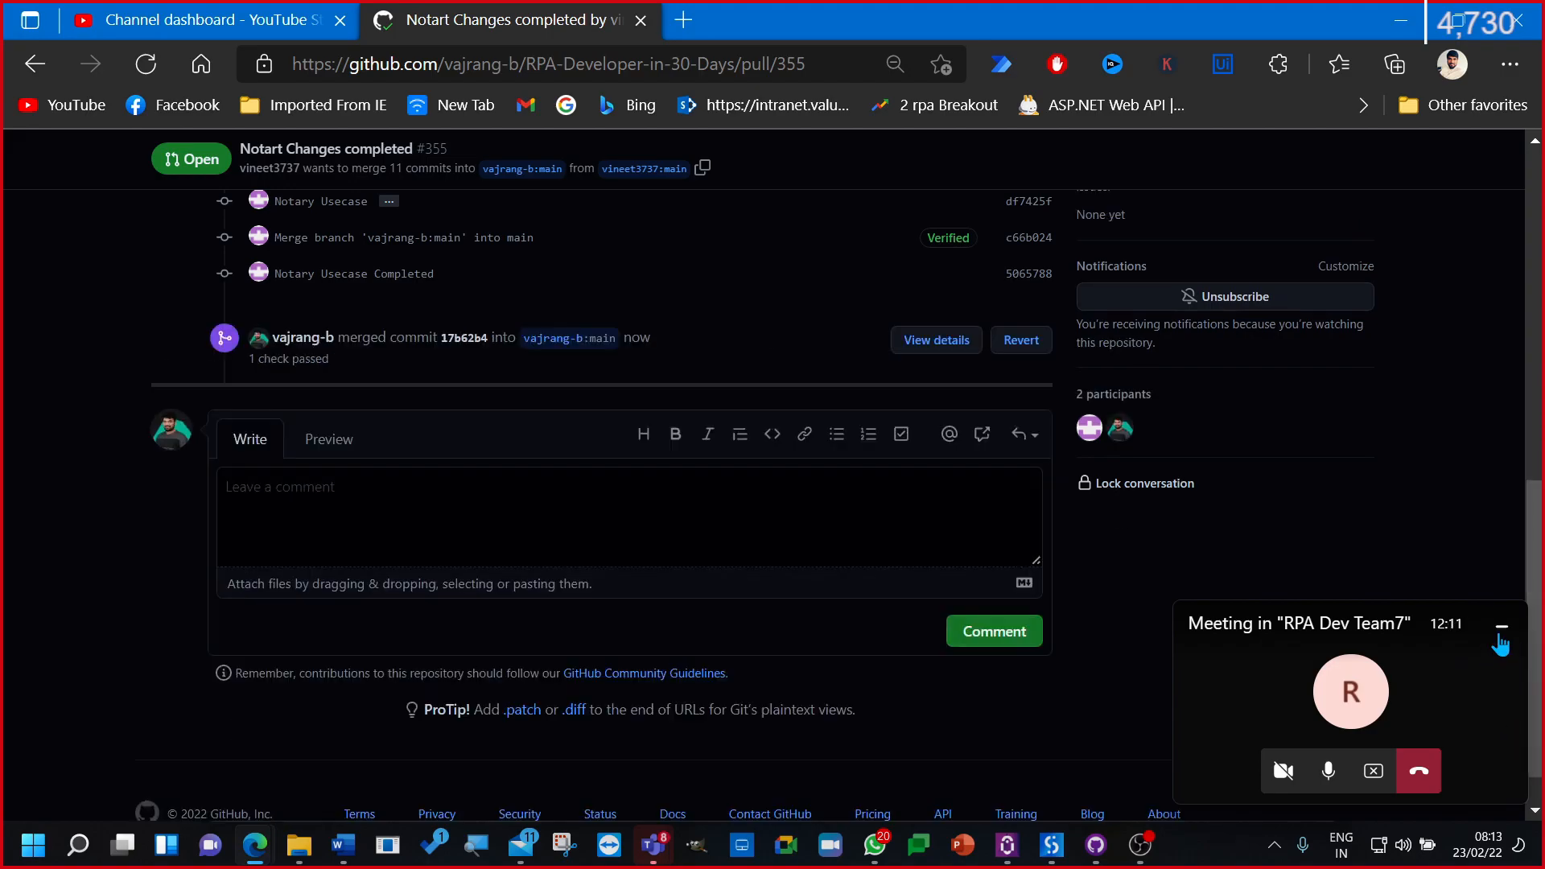
Step: Minimize the floating meeting window, then squash and merge the "Commit Locator 02_22" pull request
left_click(1500, 627)
scroll(490, 427, "up", 8)
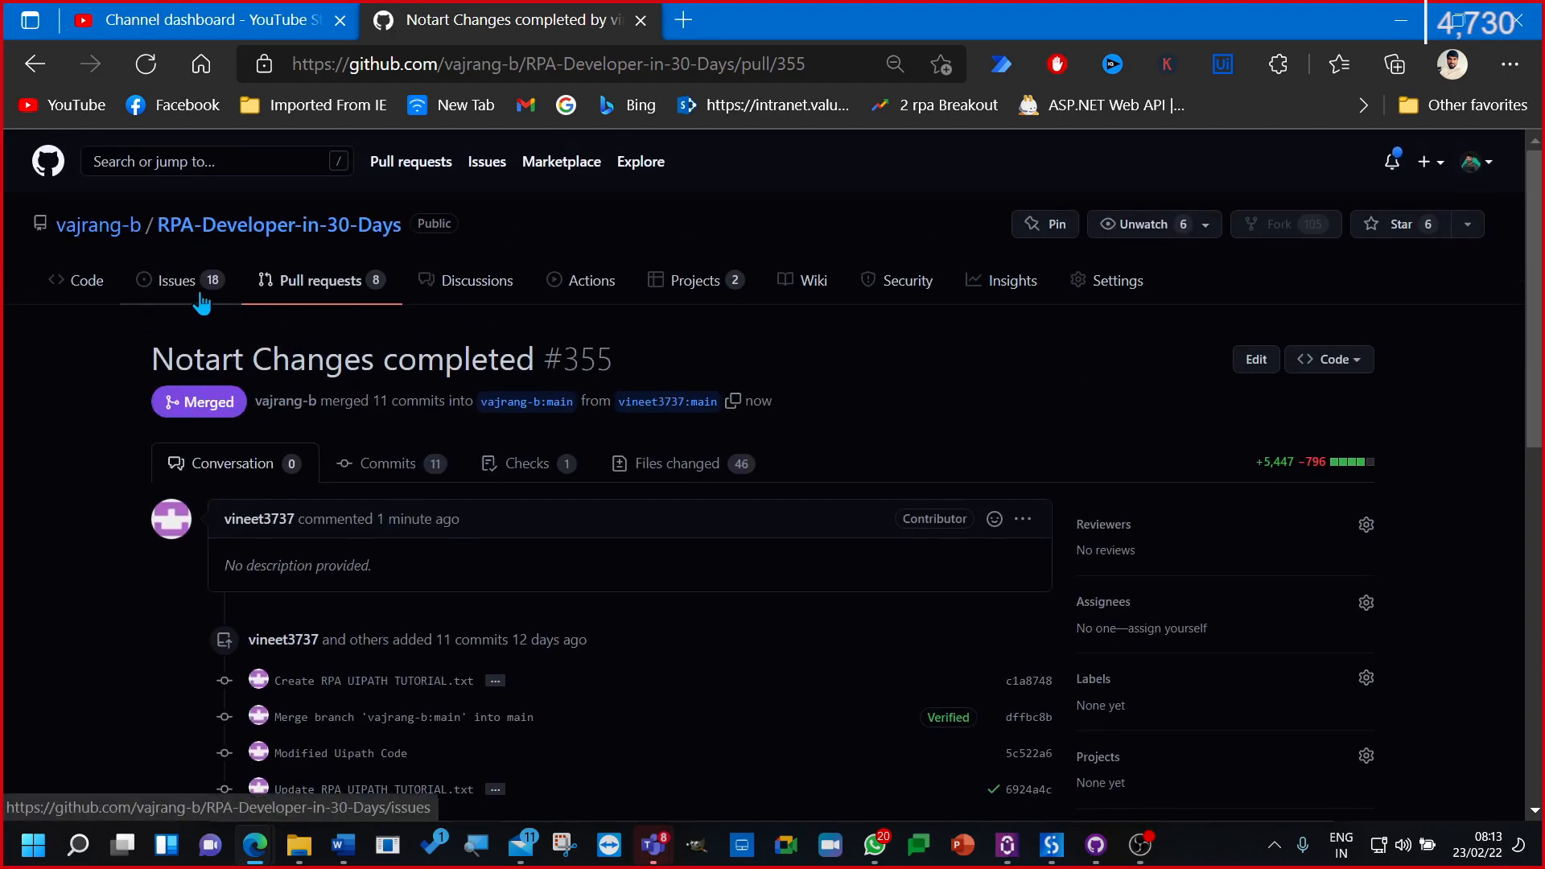
left_click(270, 282)
scroll(578, 514, "down", 3)
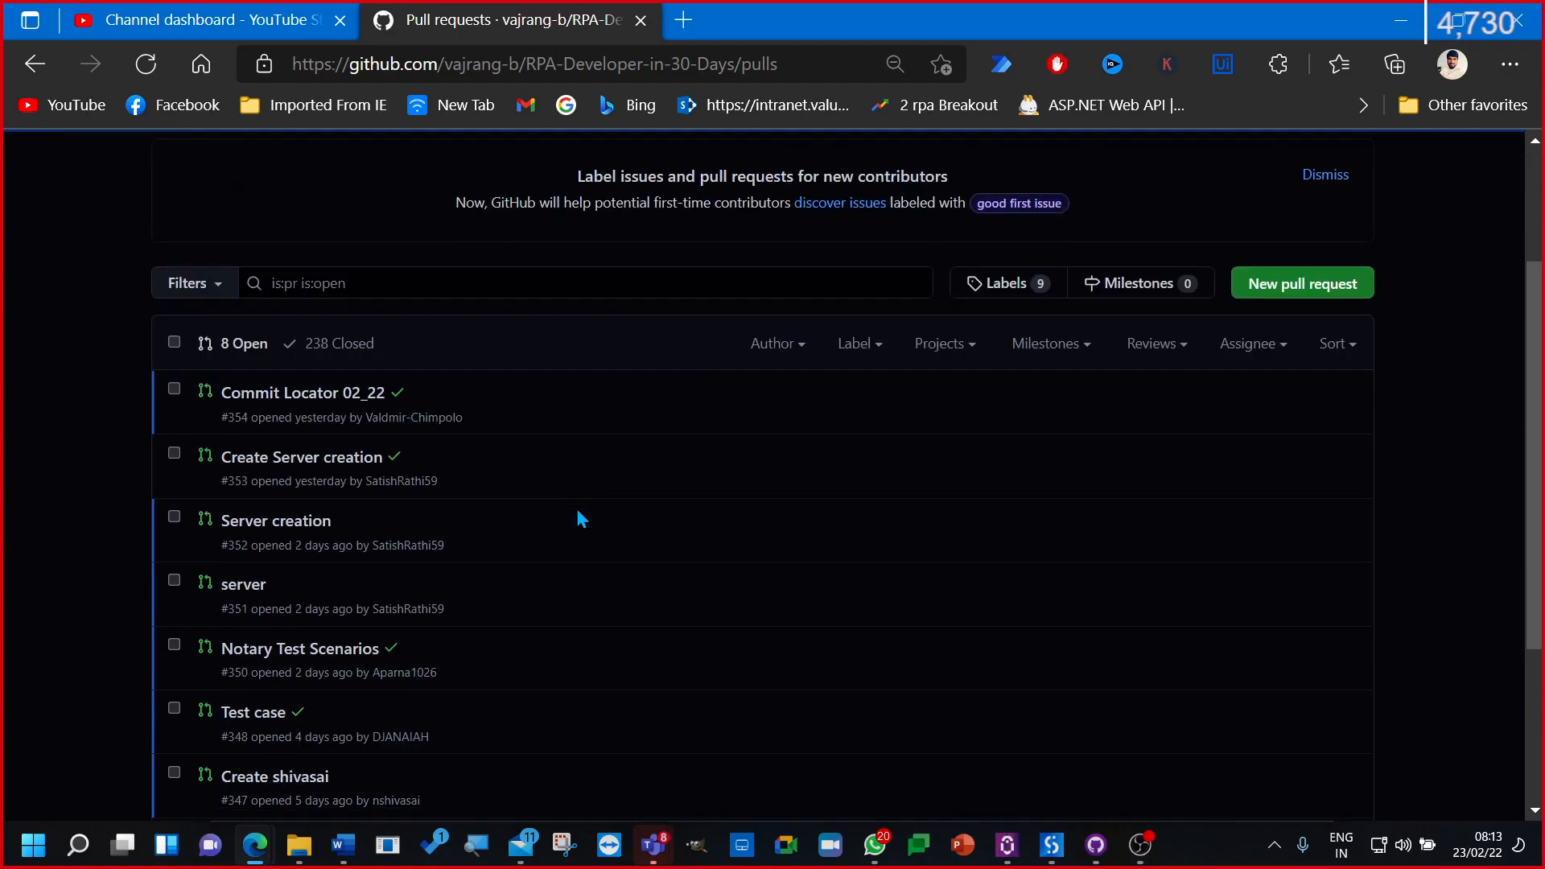
scroll(578, 515, "down", 1)
left_click(427, 304)
scroll(424, 517, "down", 3)
left_click(311, 626)
left_click(396, 596)
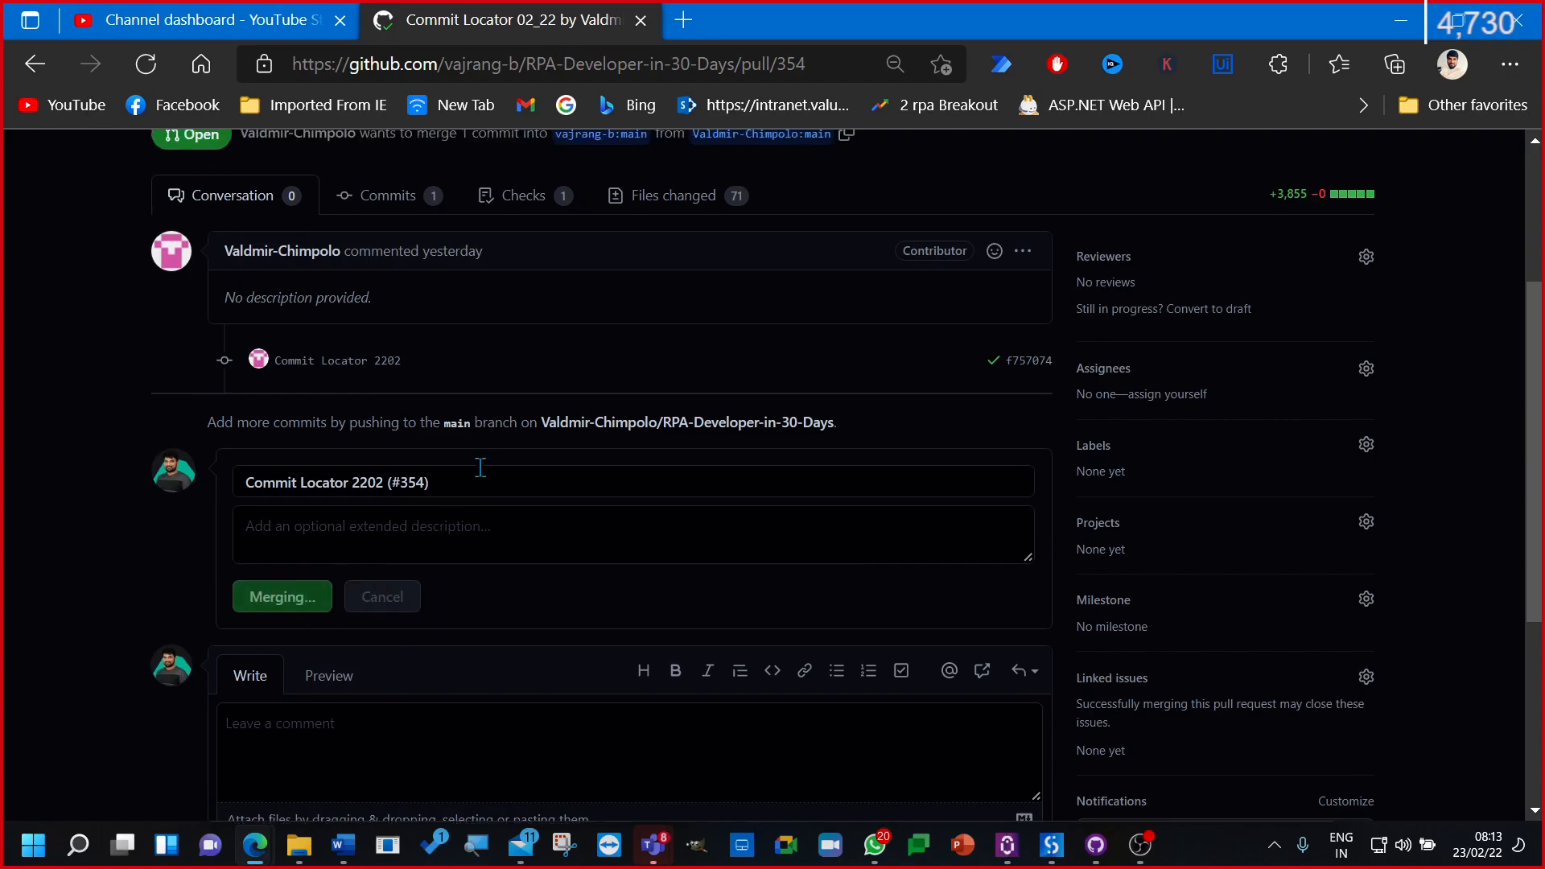
Step: Open the "server" pull request from the open pull requests and check its merge status
scroll(475, 466, "up", 3)
left_click(342, 294)
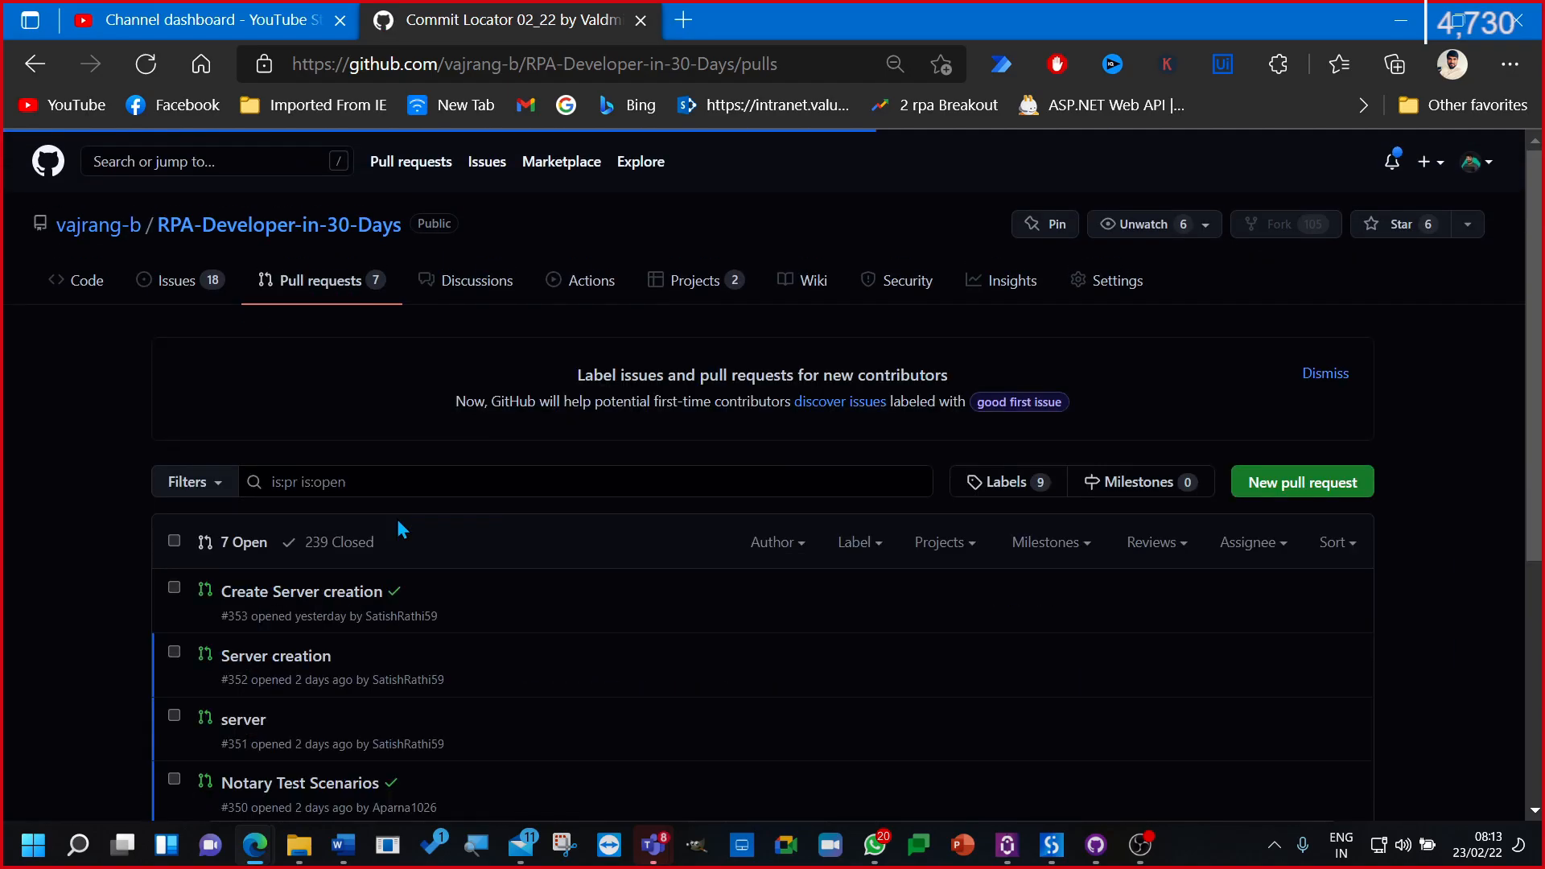
scroll(396, 523, "down", 5)
left_click(246, 315)
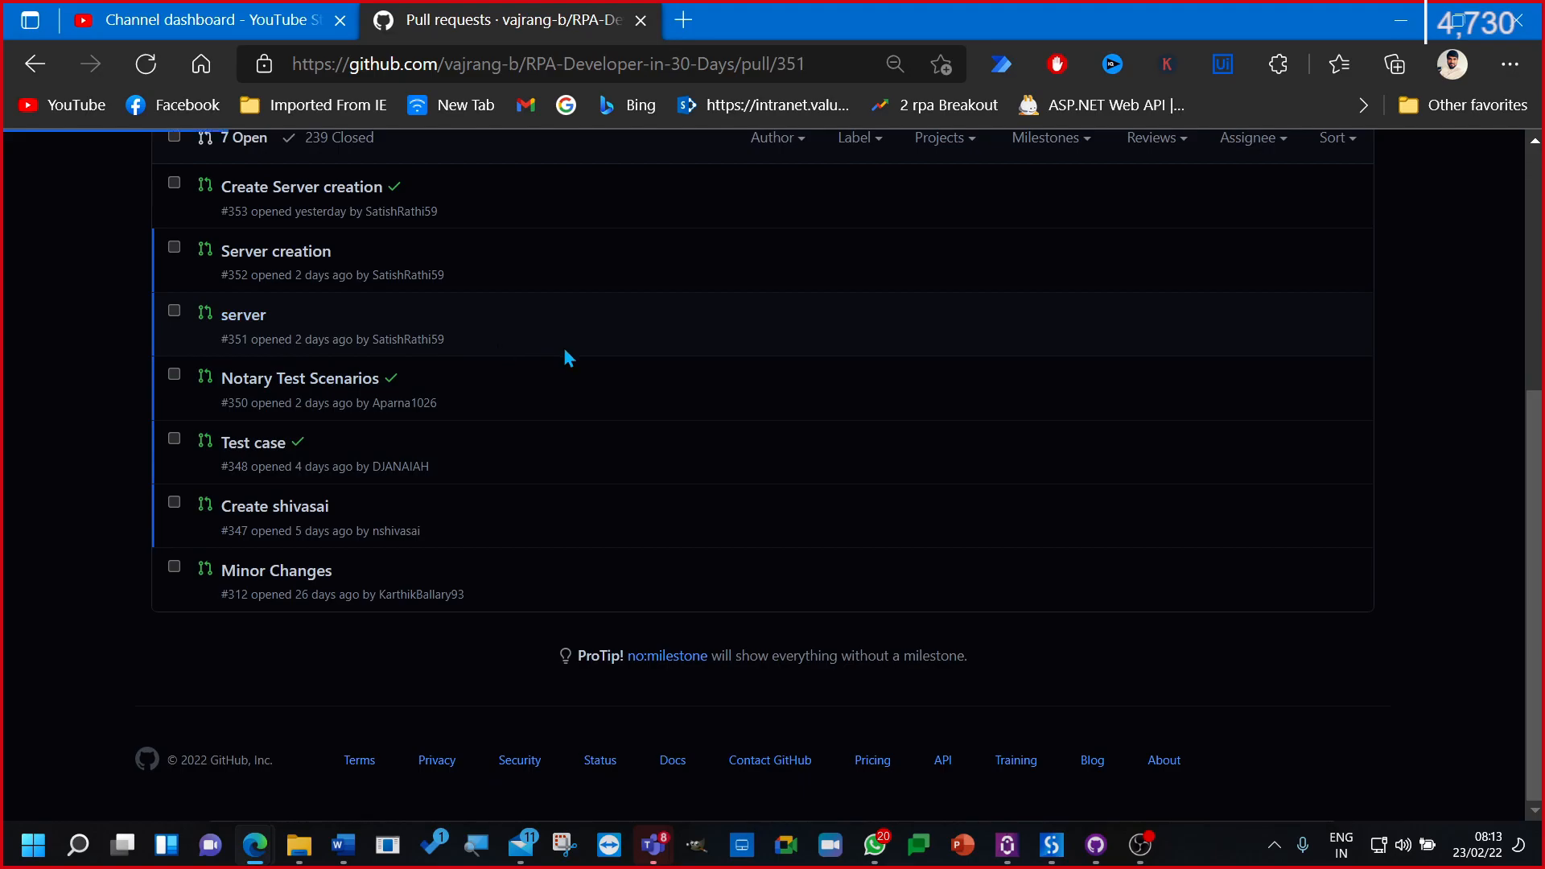
scroll(555, 350, "down", 10)
scroll(391, 375, "up", 3)
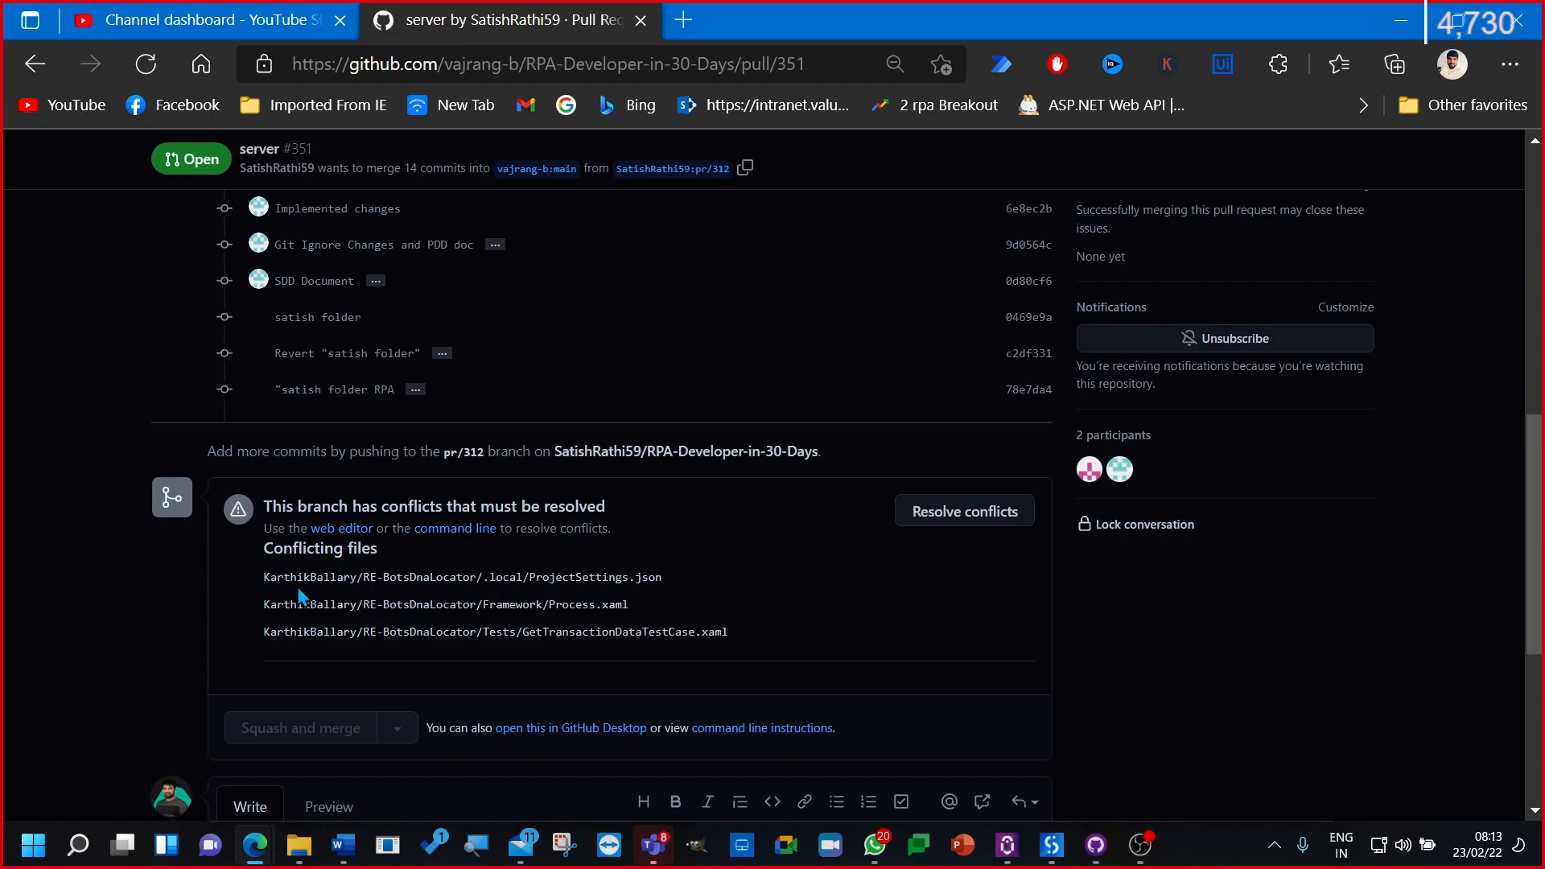
Step: Post a comment on the "server" pull request with a screenshot of the conflicting files and the text "revert the changes"
key("super+shift+s")
left_click_drag(254, 558, 792, 648)
scroll(792, 648, "down", 3)
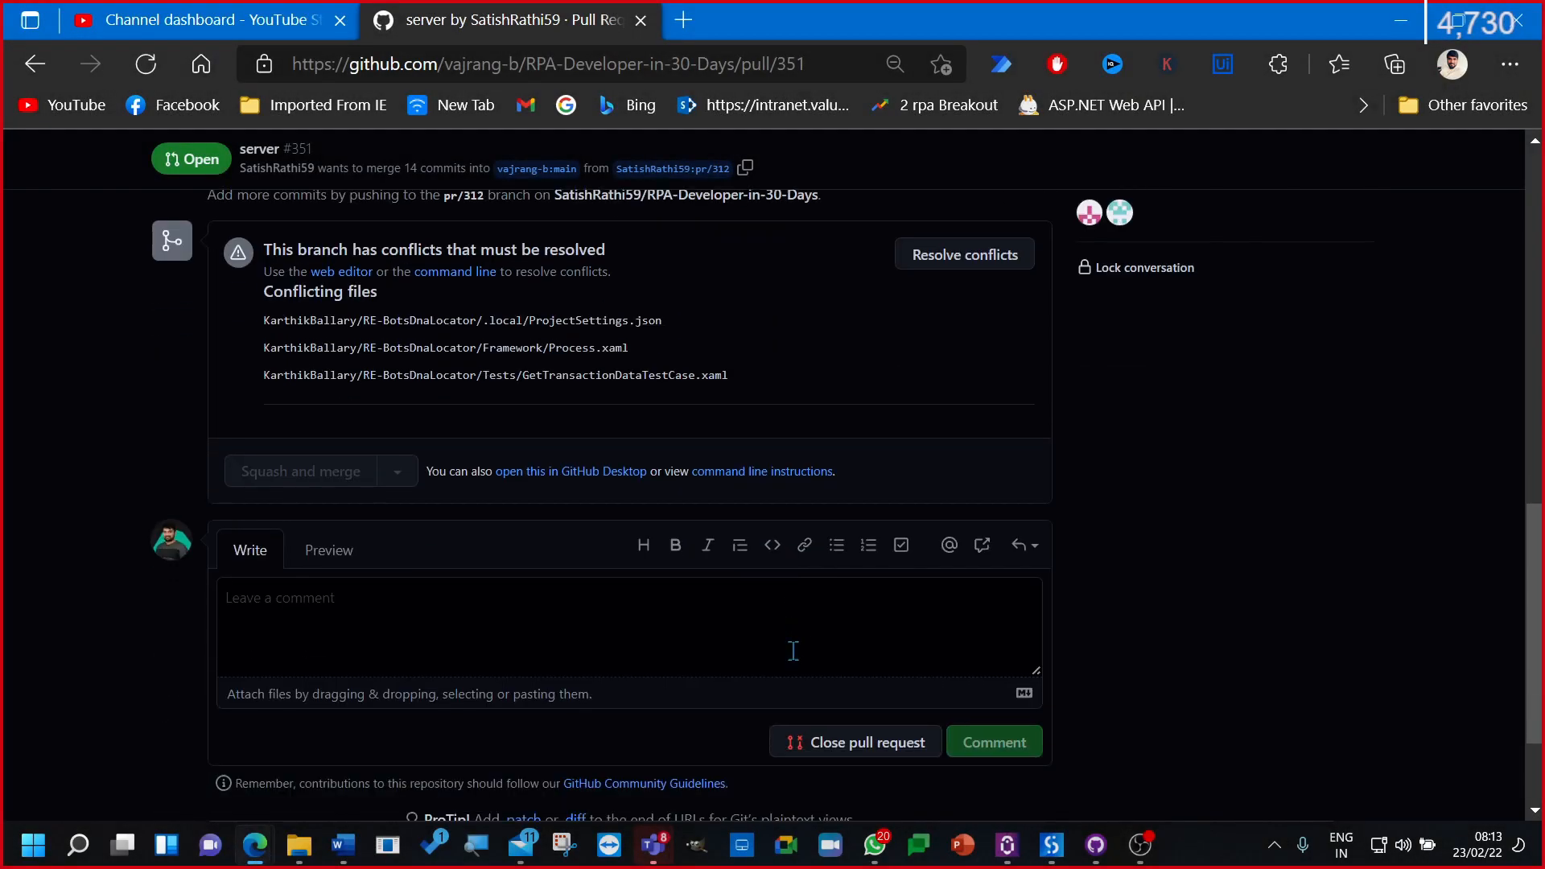
left_click(576, 600)
key("ctrl+v")
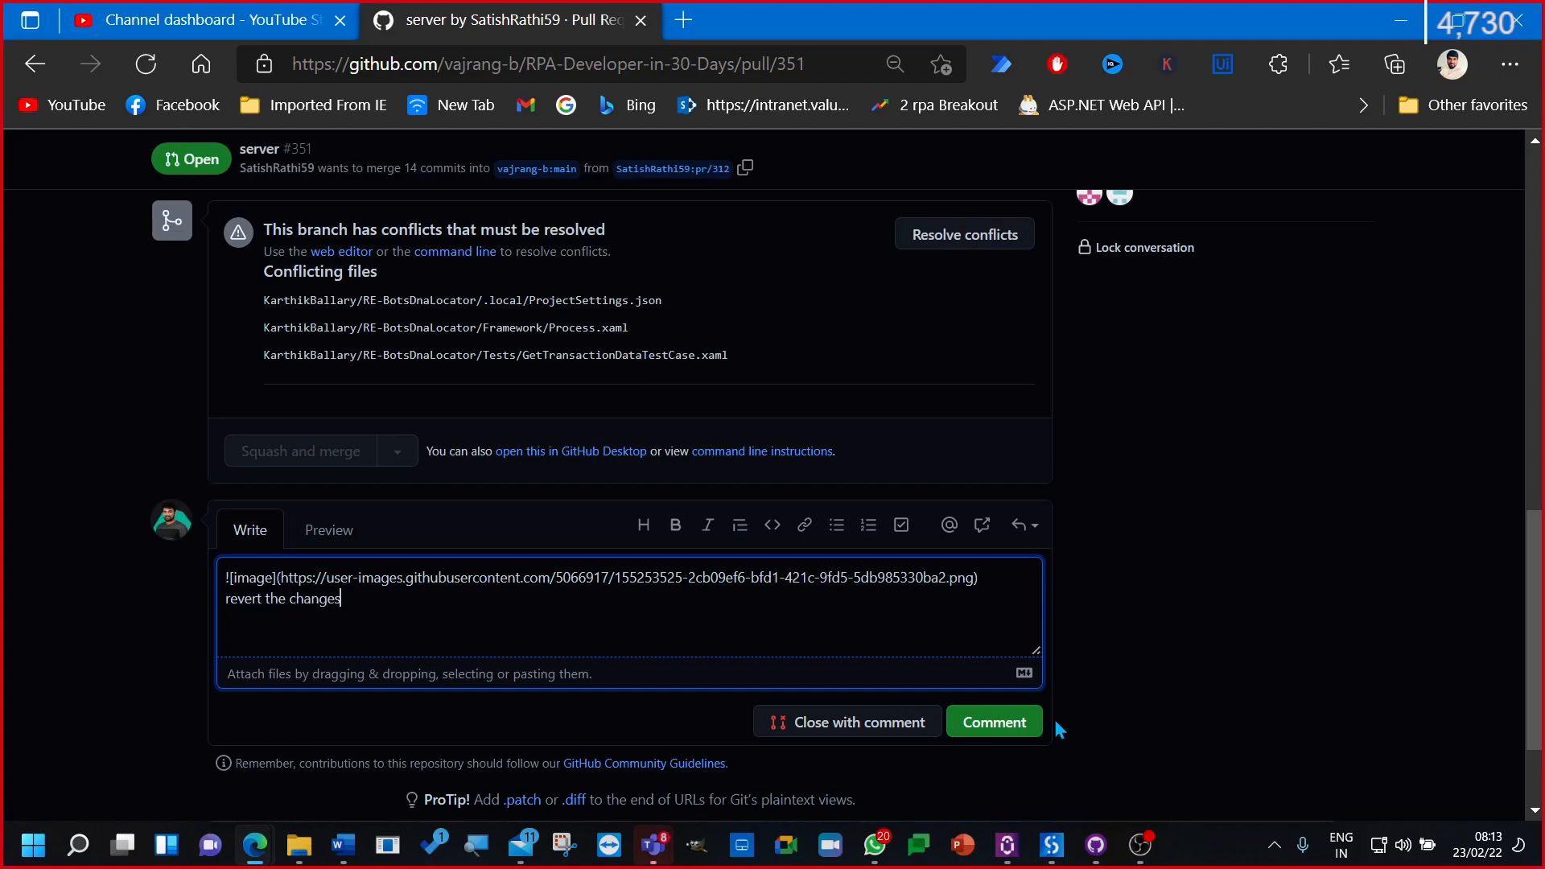
left_click(988, 724)
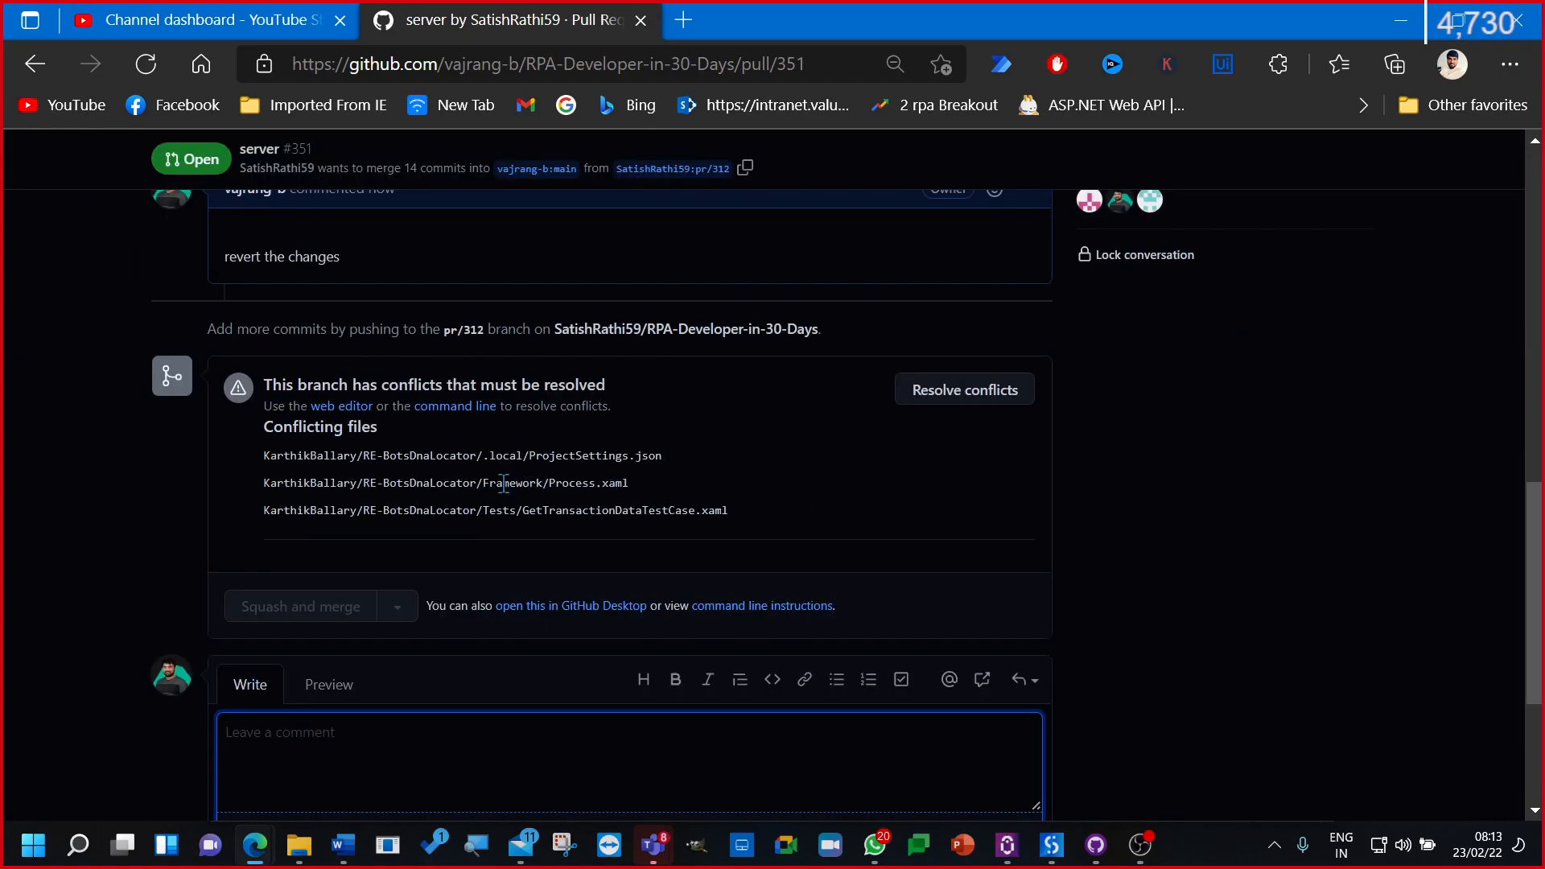
Step: Open the "Test case" pull request from the list of open pull requests, then squash and merge it
scroll(502, 481, "up", 10)
left_click(301, 276)
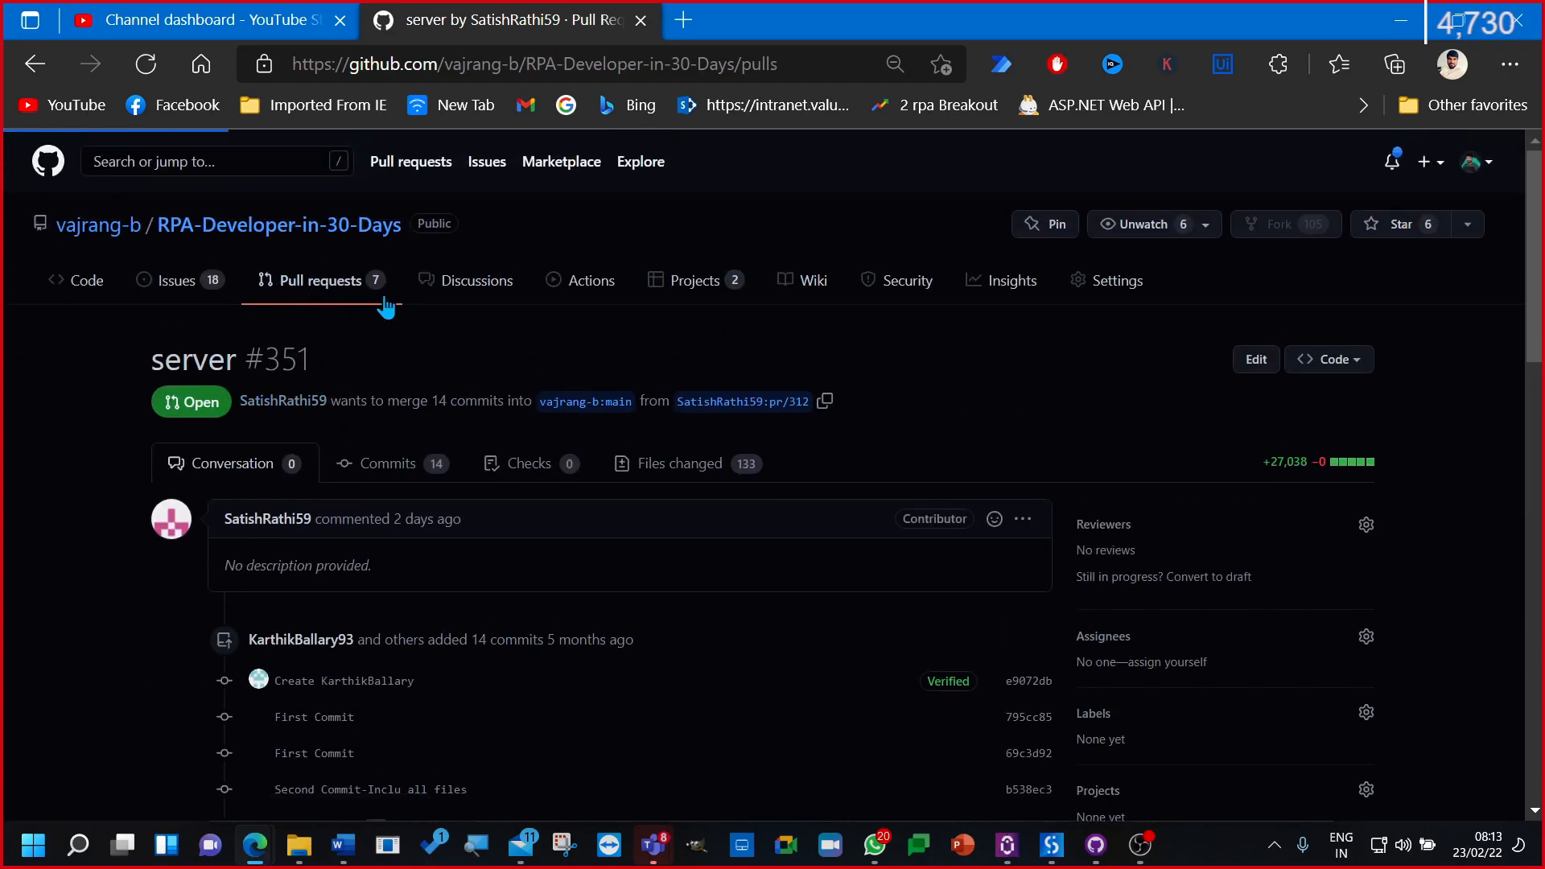
scroll(715, 514, "down", 5)
left_click(242, 444)
scroll(824, 445, "down", 8)
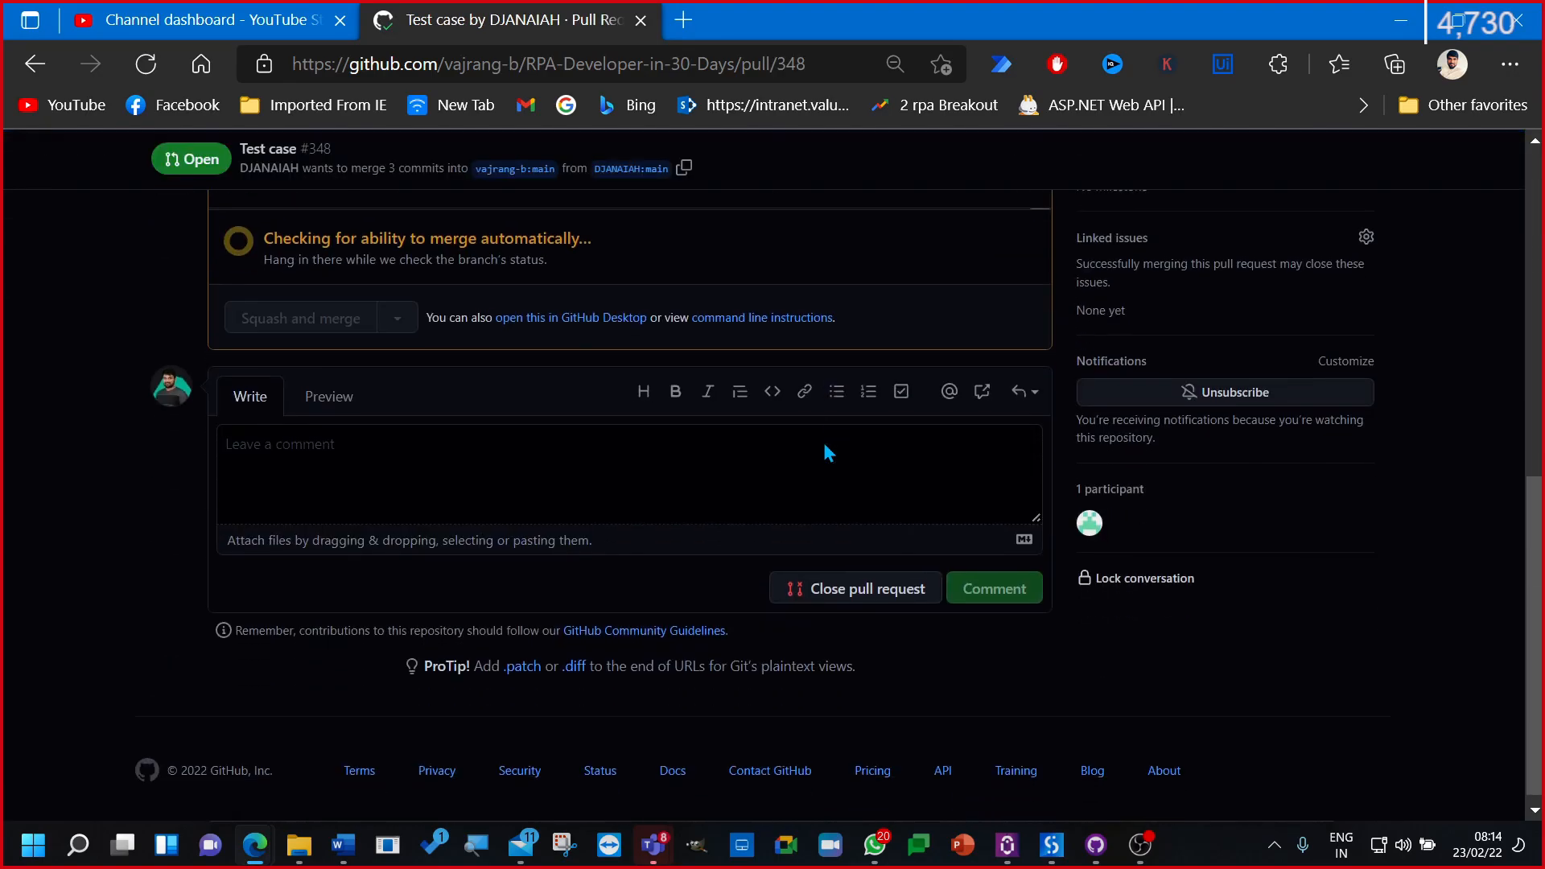
scroll(824, 446, "up", 4)
scroll(824, 446, "down", 2)
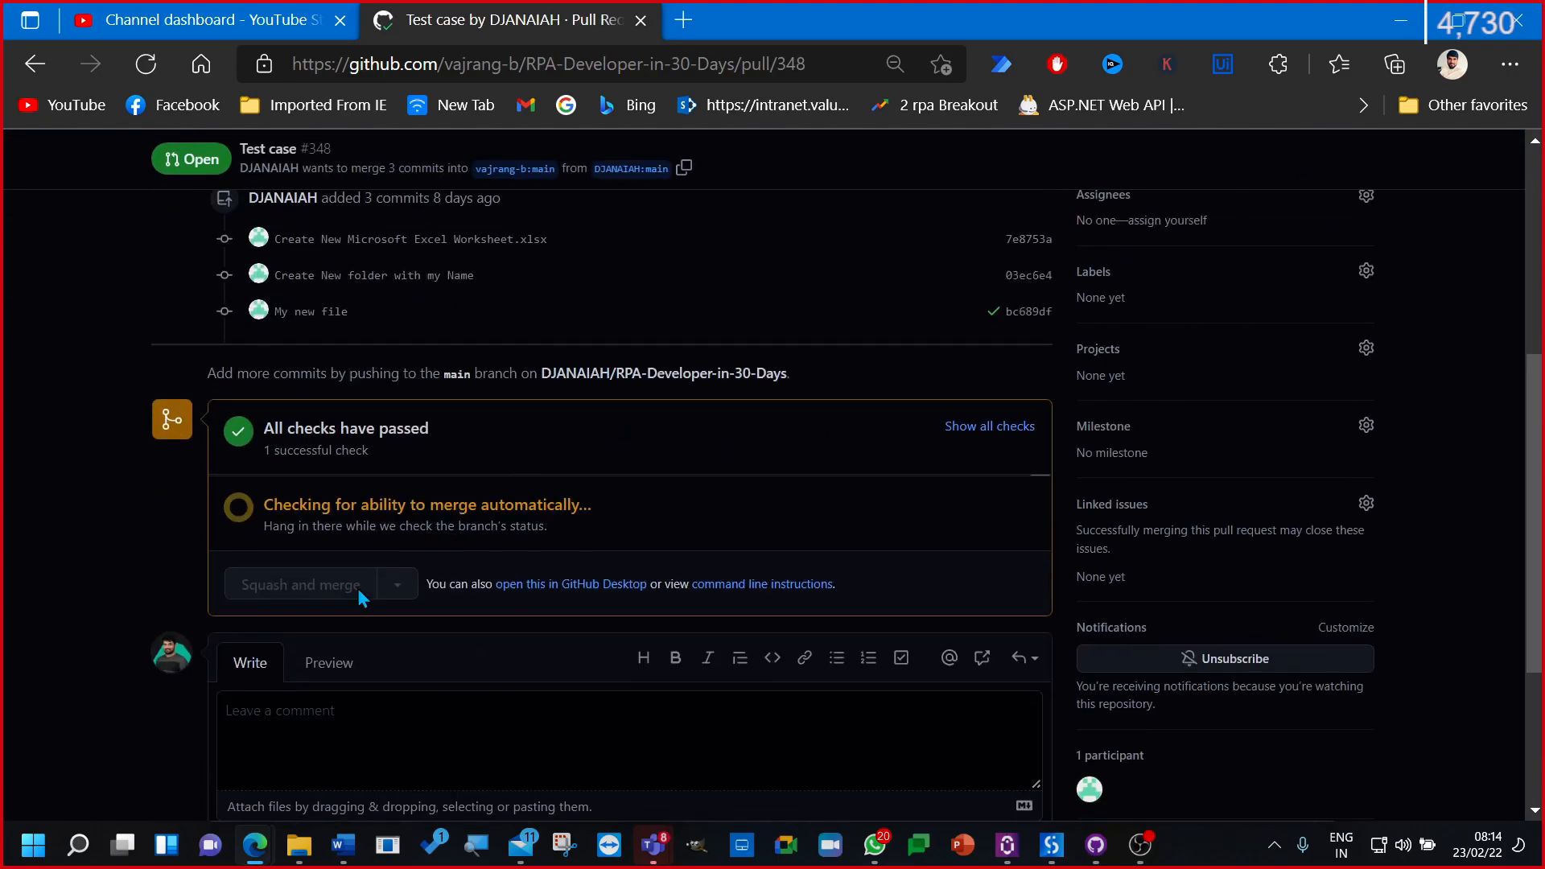
left_click(311, 583)
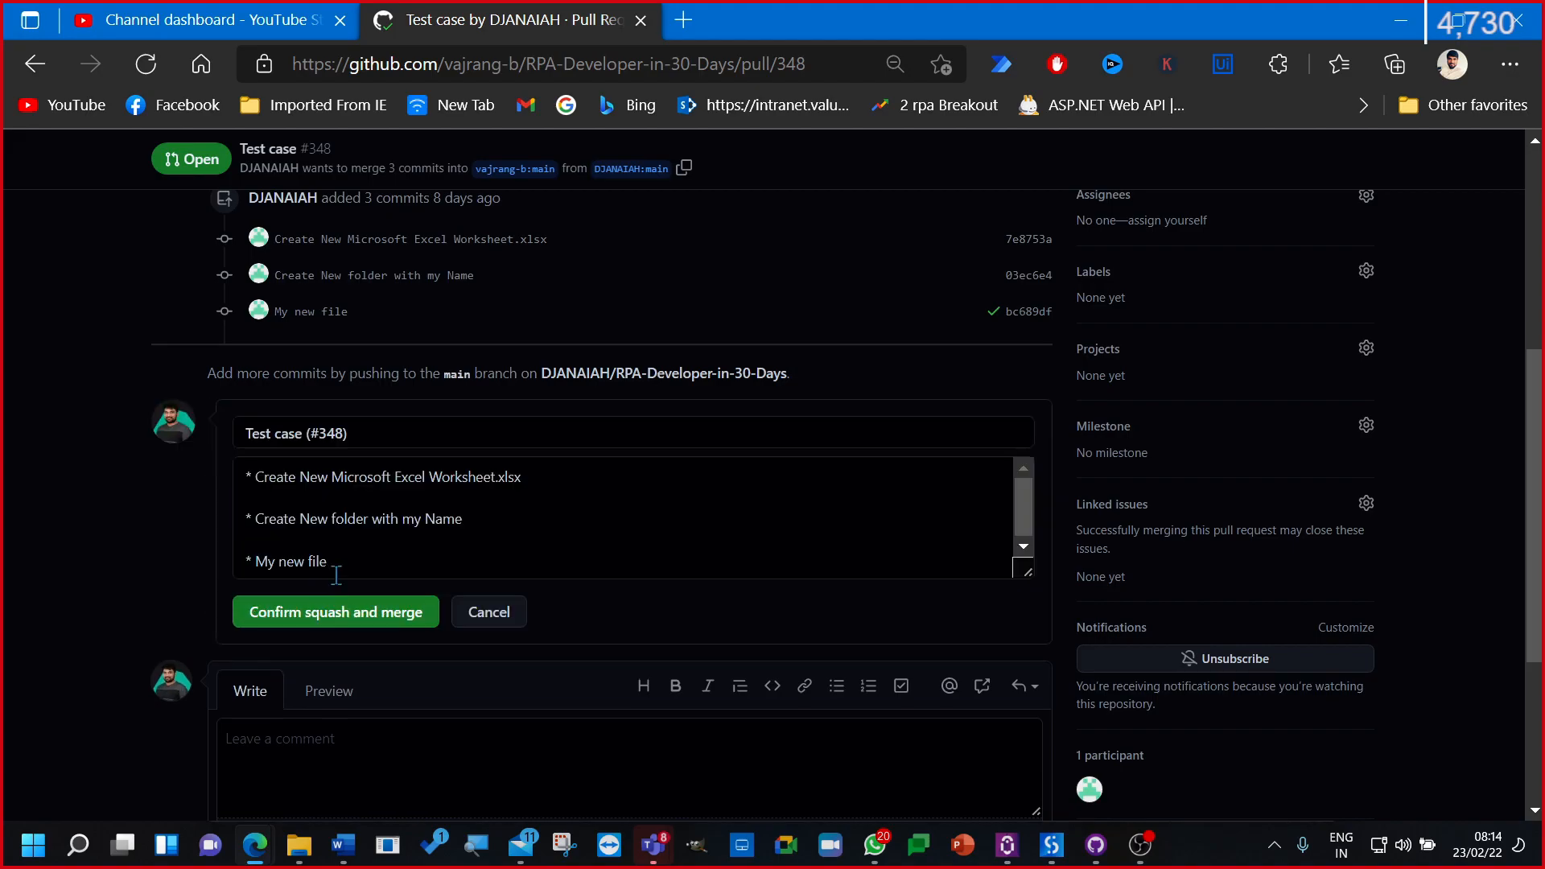
left_click(405, 612)
Step: Open the "Minor Changes" pull request from the repository's open pull requests and go back to the list
scroll(355, 611, "up", 5)
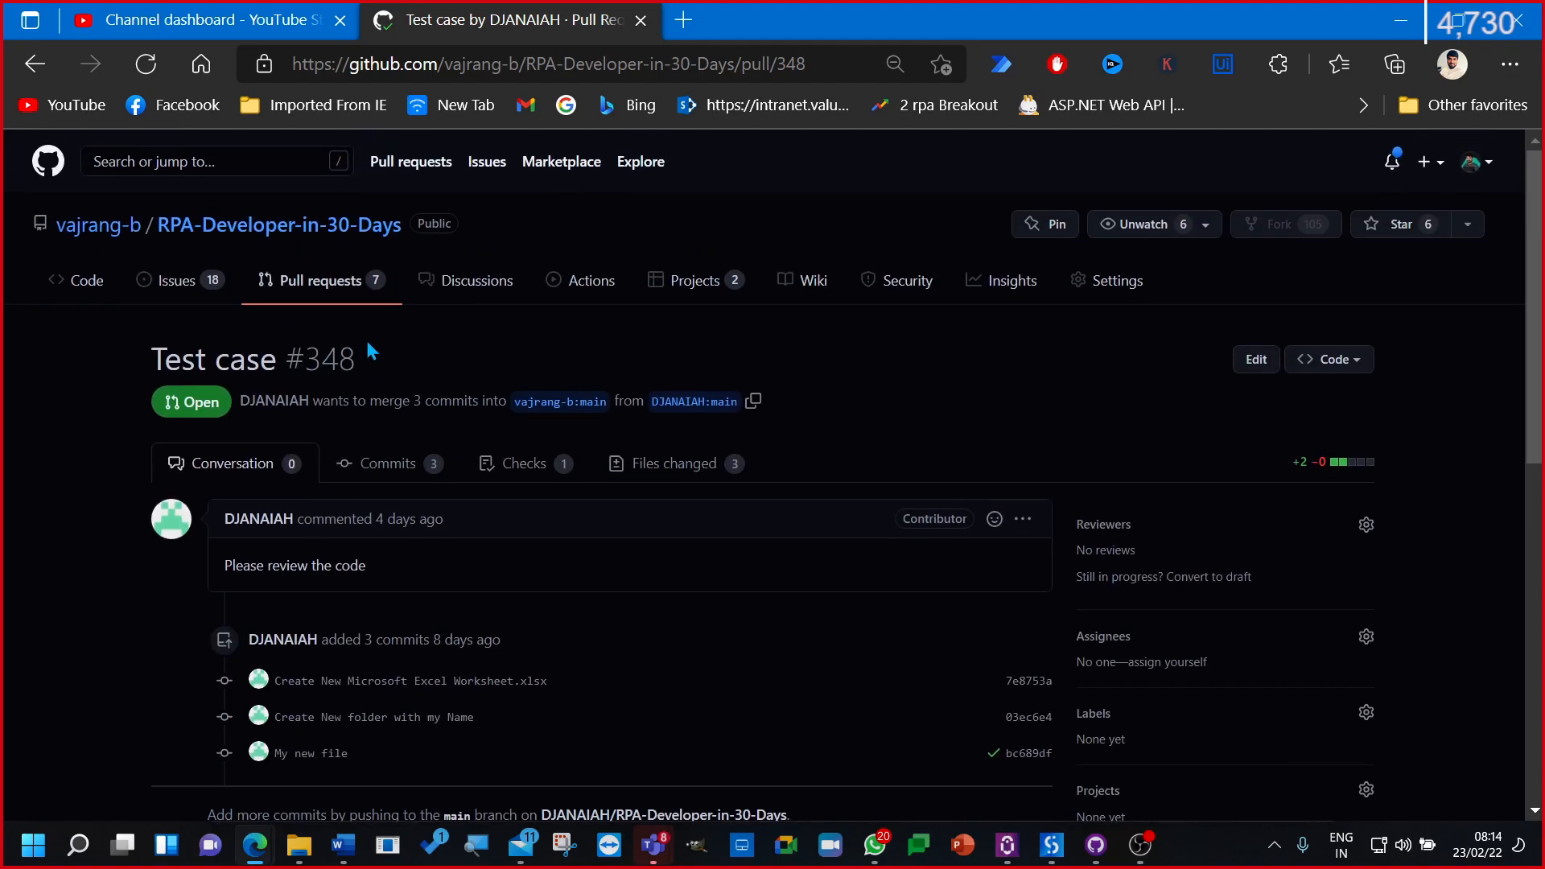
left_click(325, 296)
scroll(504, 444, "down", 4)
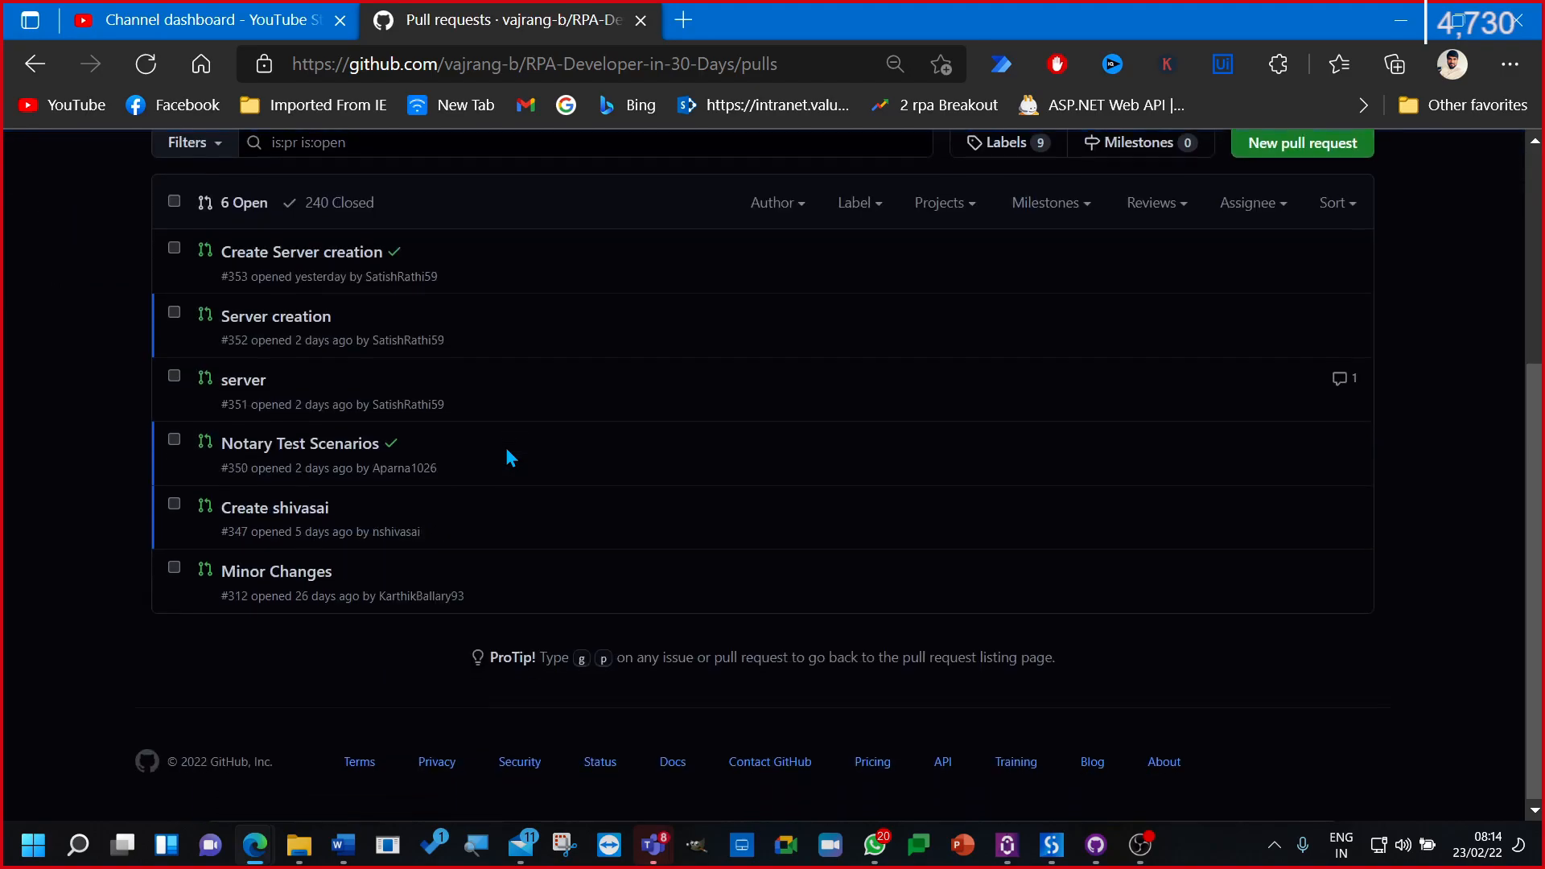
left_click(260, 571)
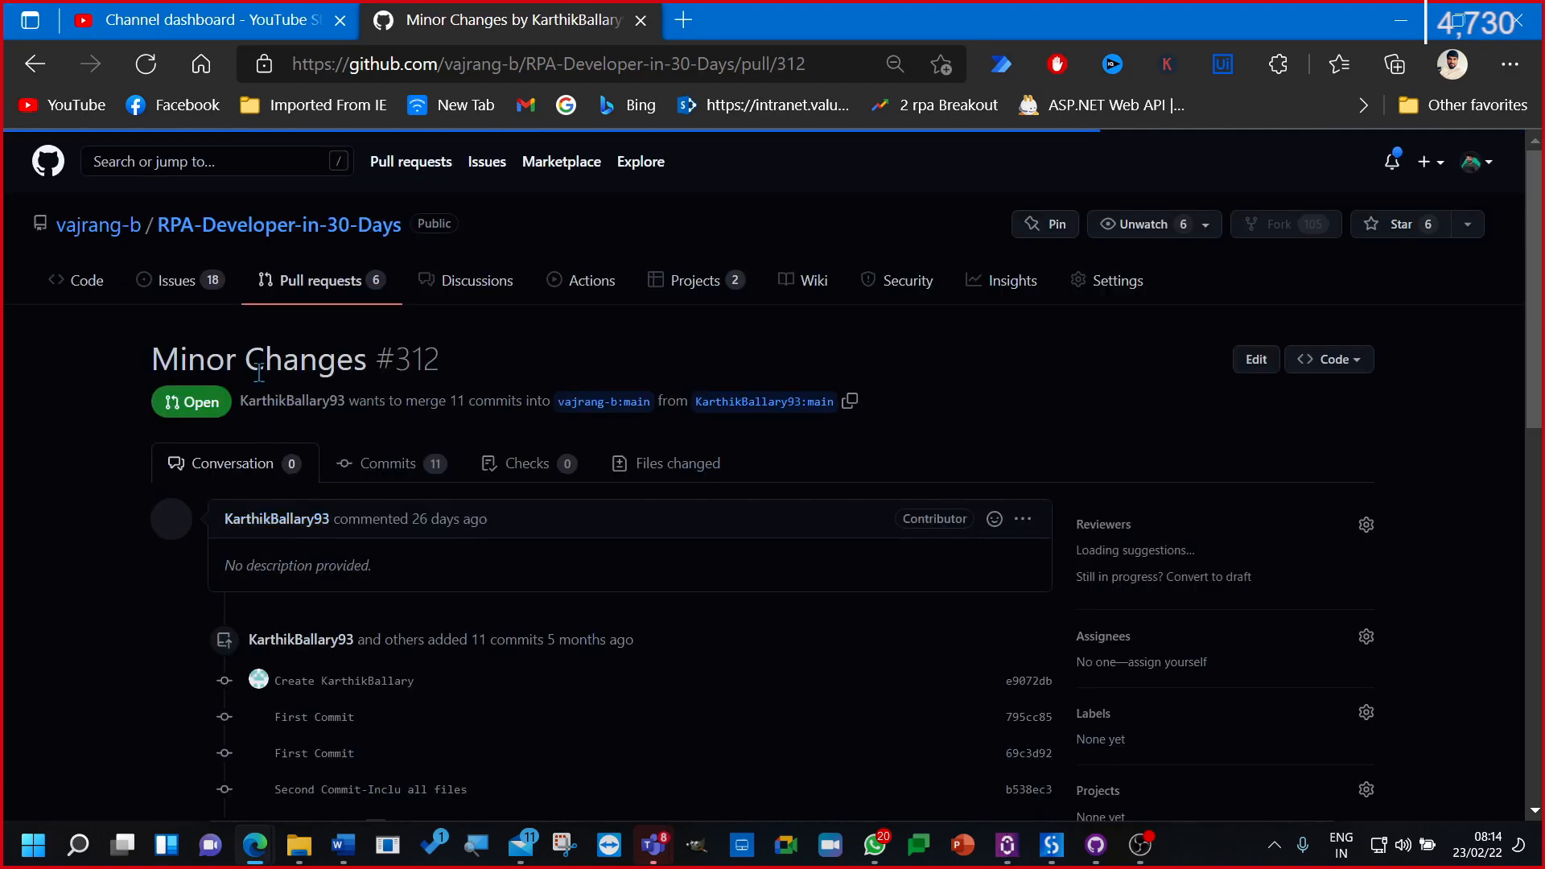
left_click(35, 64)
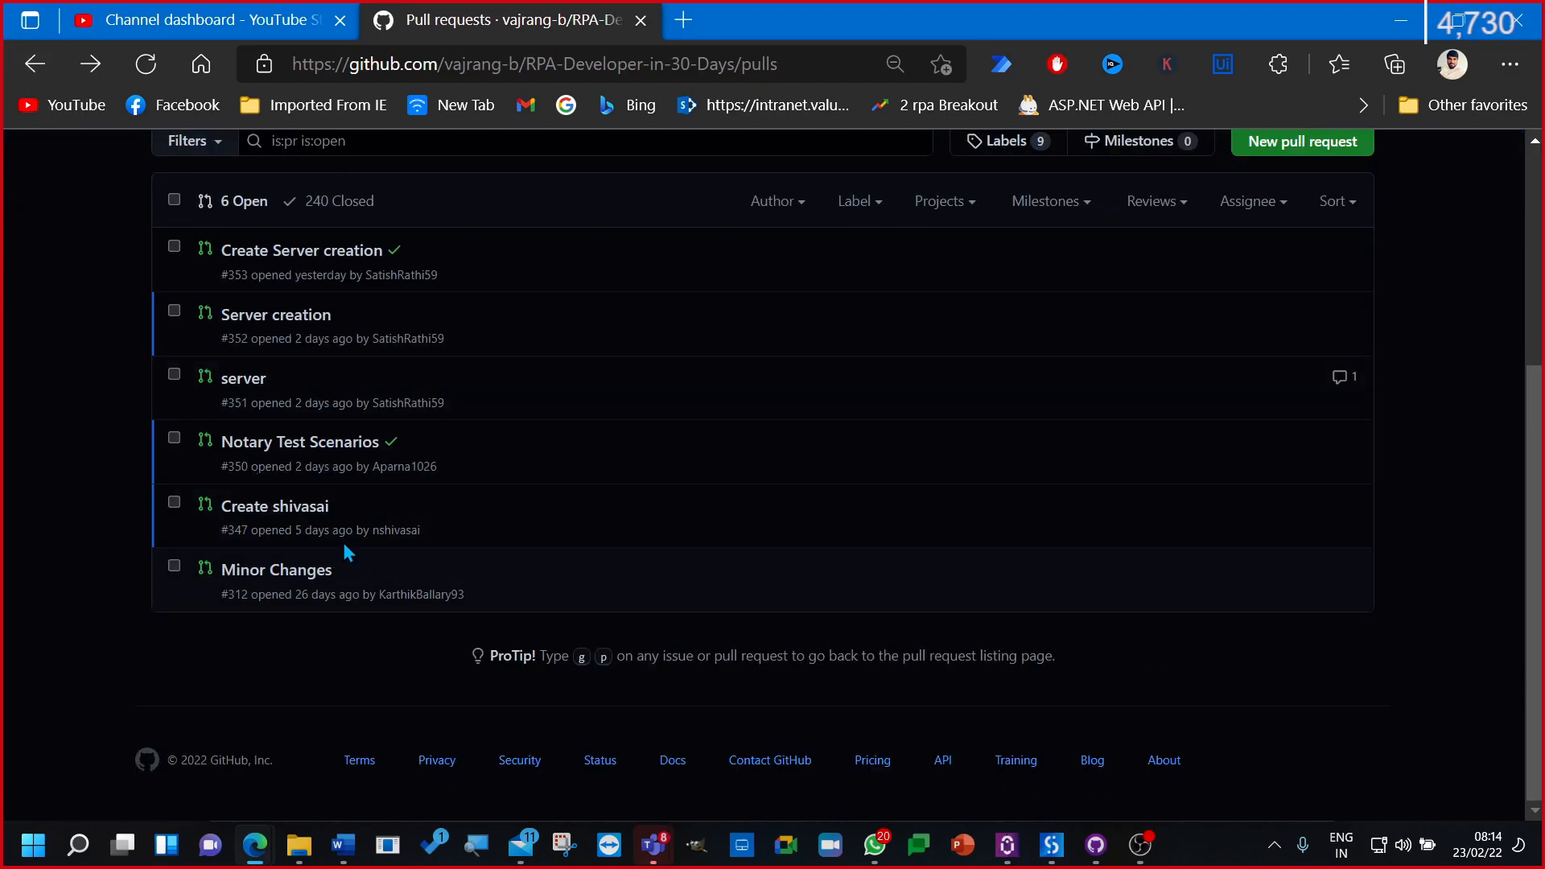
Step: Open pull request #347, then squash and merge it without an extended description
left_click(311, 515)
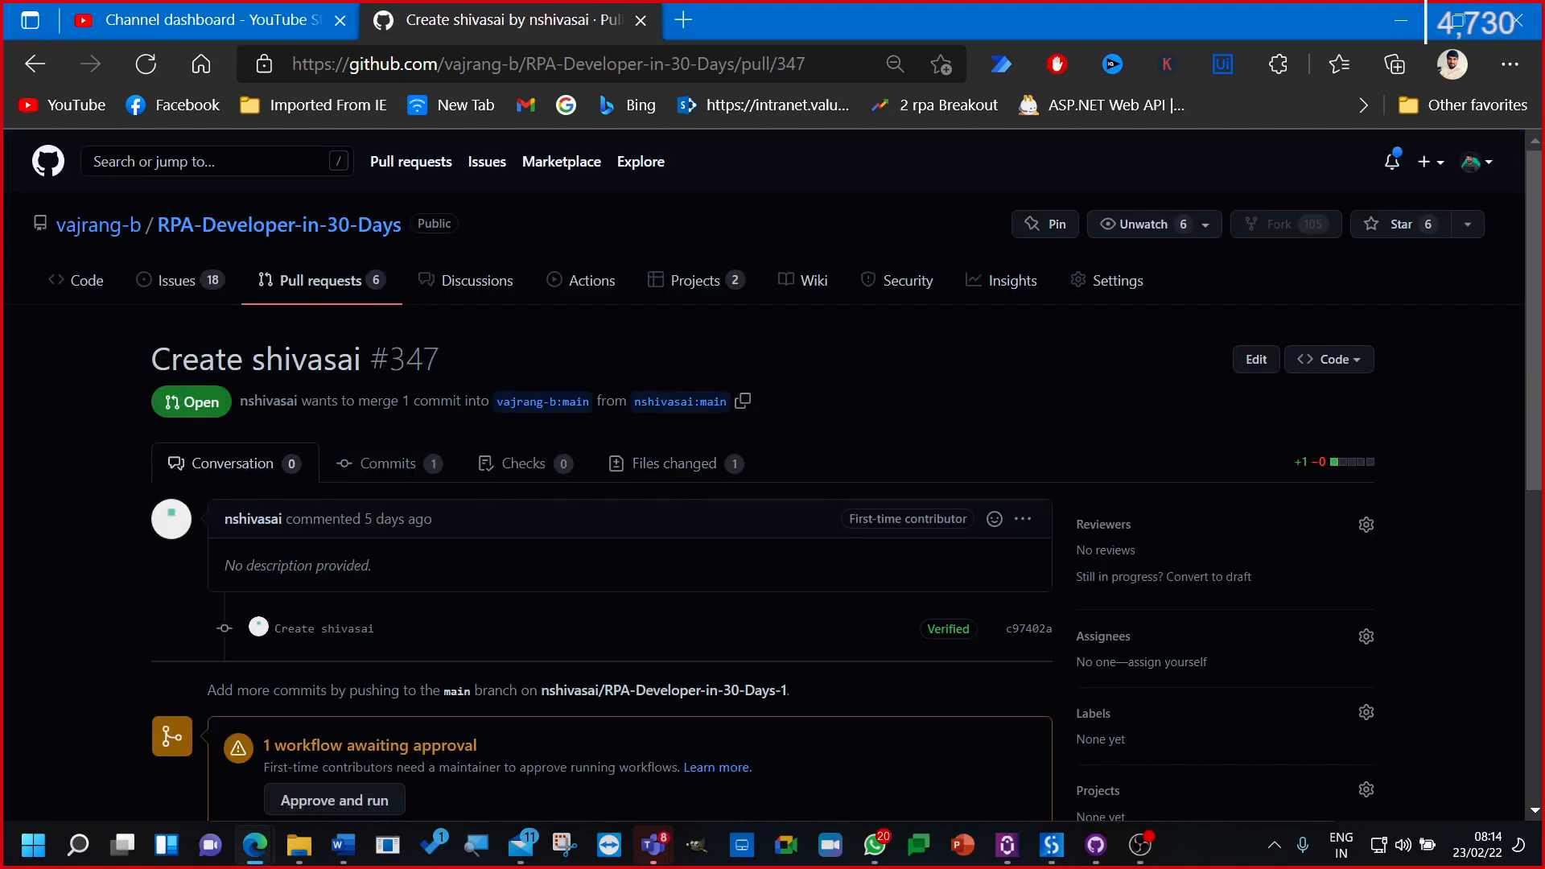
scroll(589, 560, "down", 8)
scroll(414, 562, "up", 4)
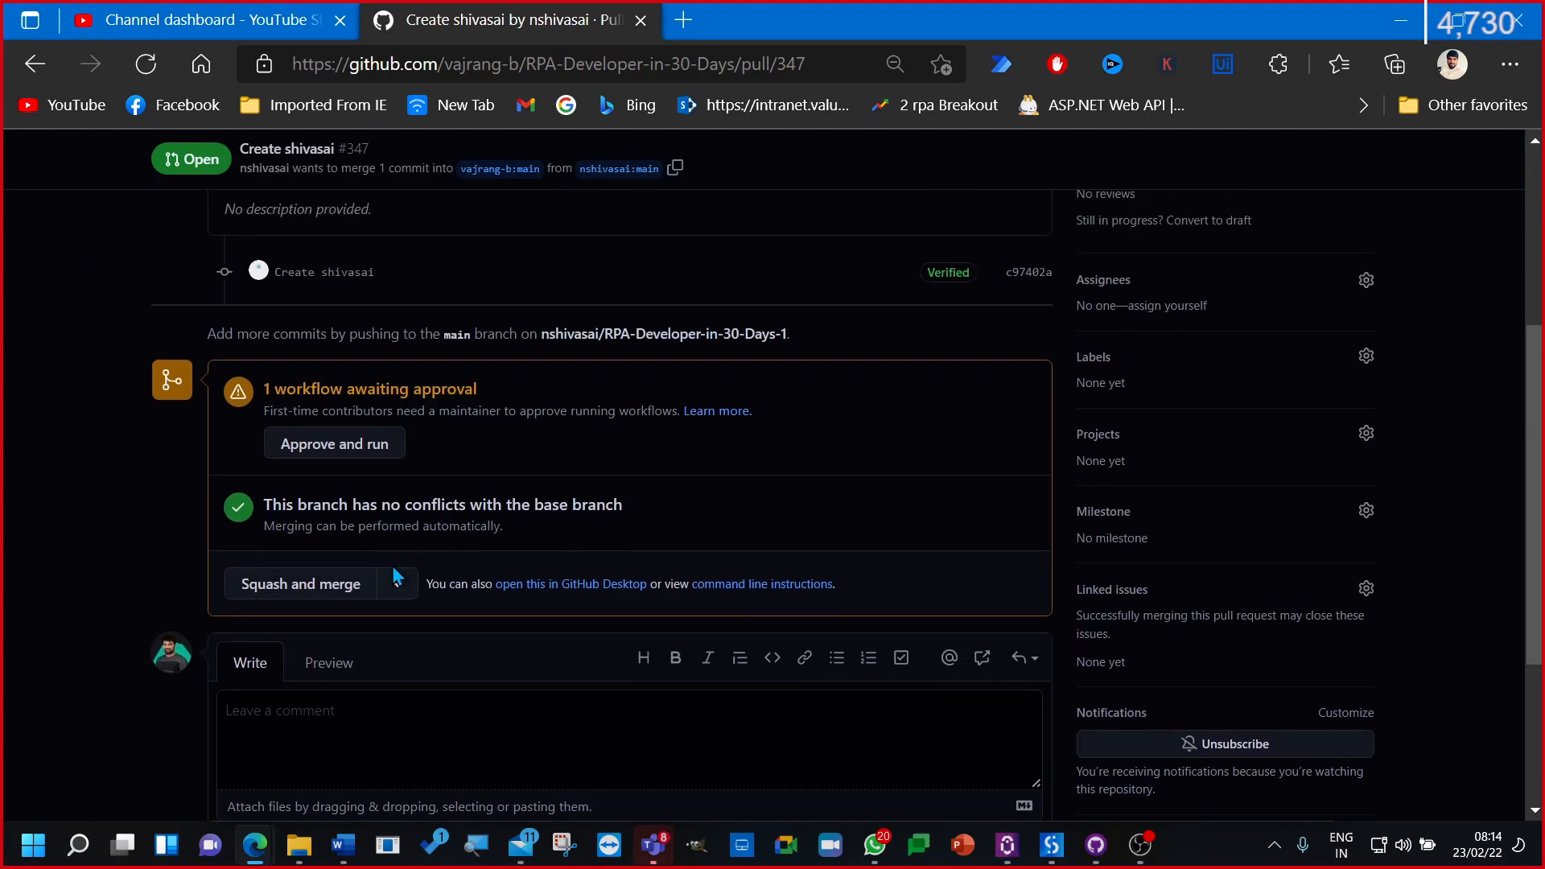
left_click(313, 586)
left_click(293, 517)
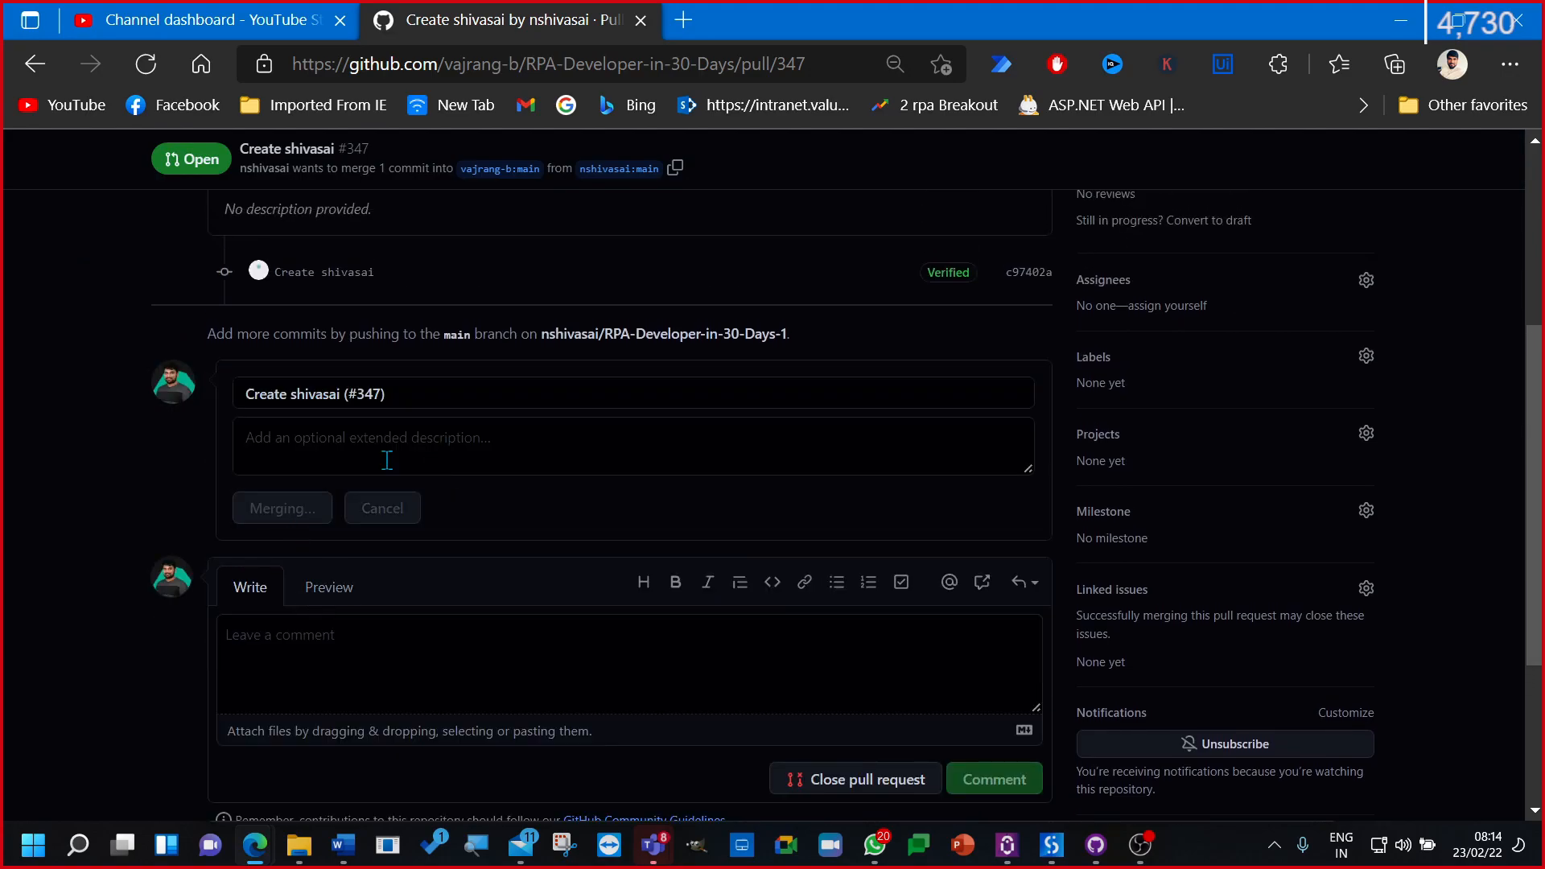
Step: Open the "Notary Test Scenarios" pull request from the open pull requests, then squash and merge it
scroll(477, 424, "up", 4)
left_click(296, 281)
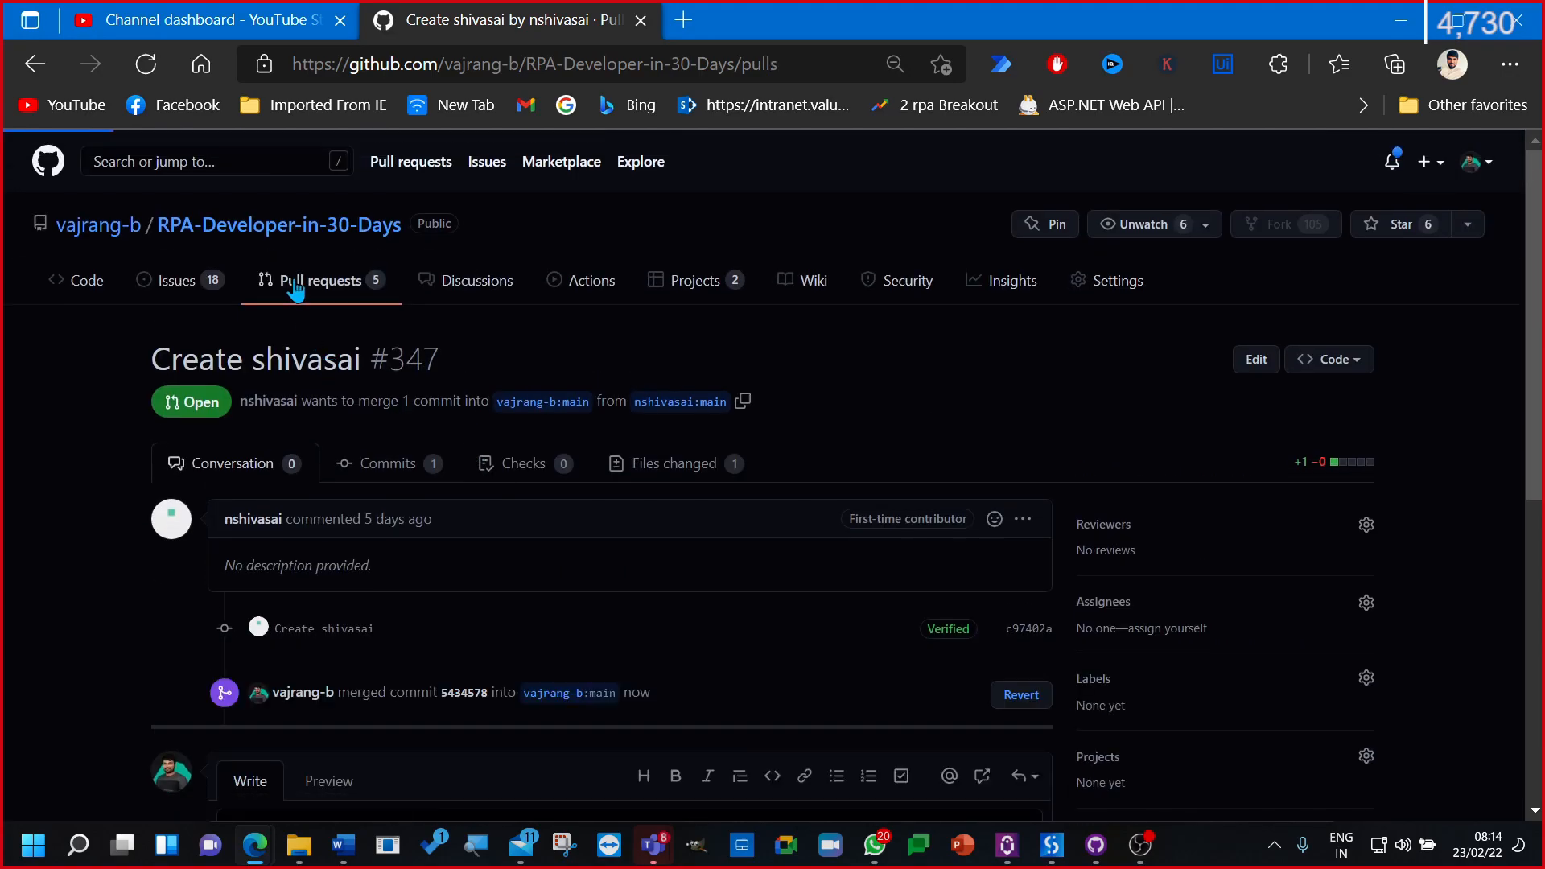
scroll(448, 453, "down", 3)
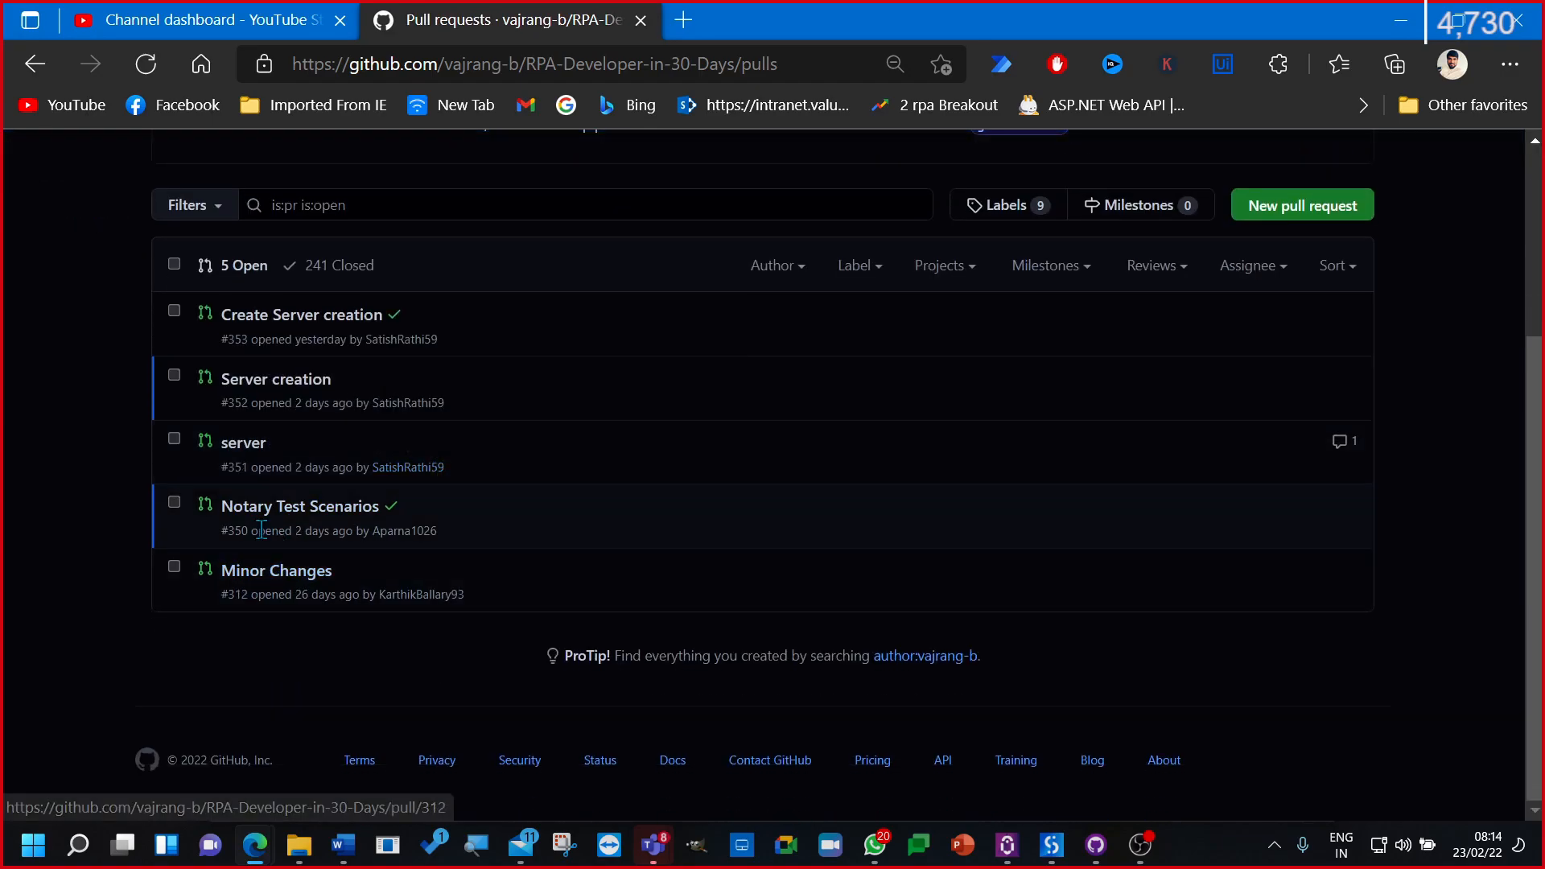
left_click(234, 509)
scroll(576, 460, "down", 10)
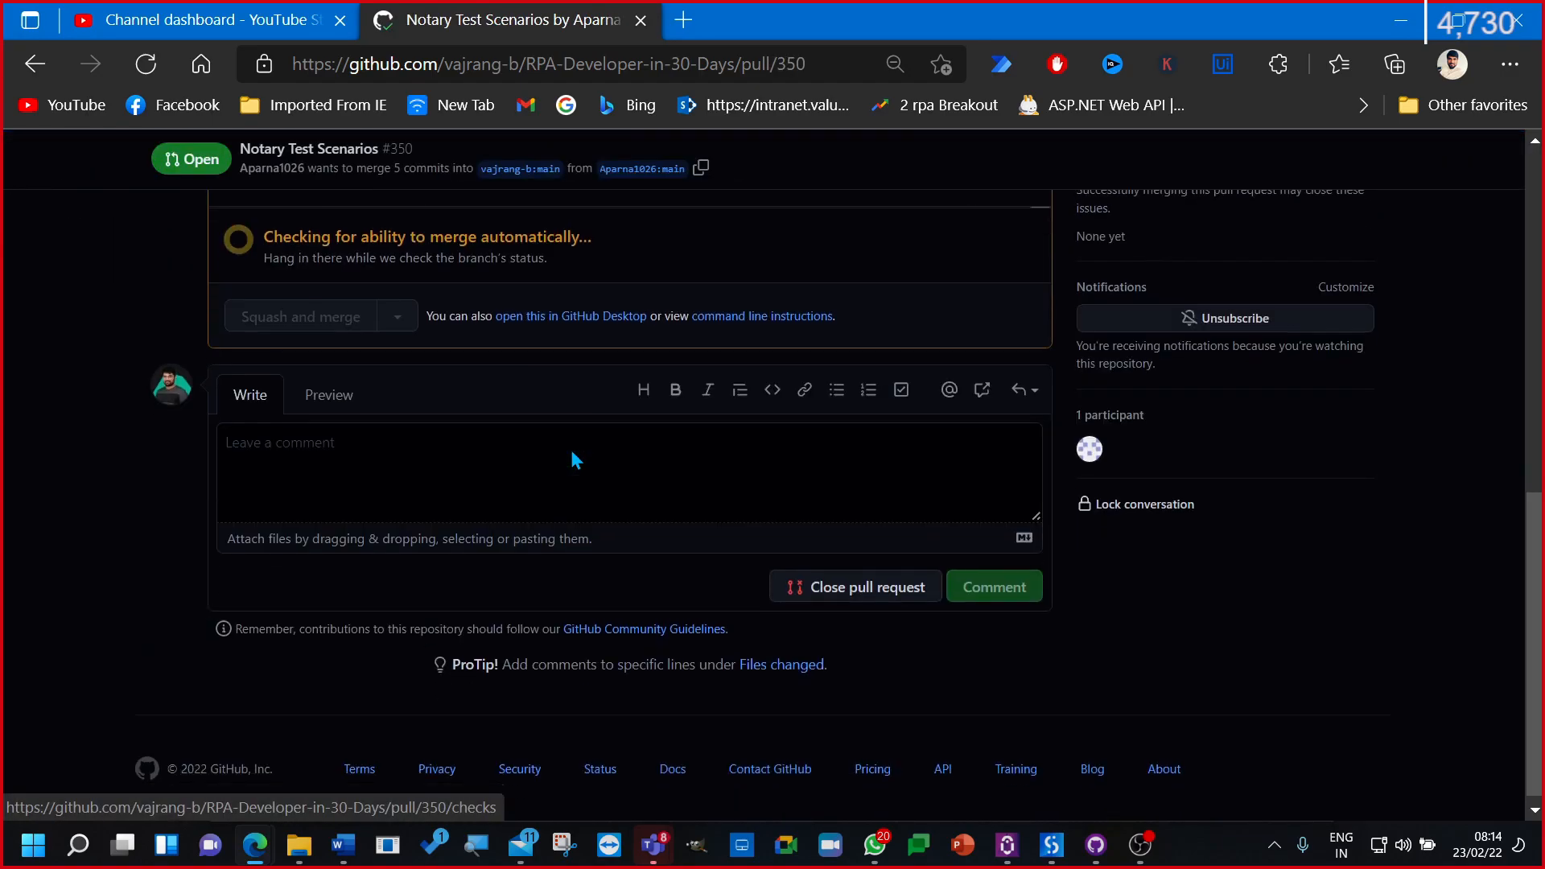
scroll(576, 460, "up", 5)
scroll(572, 455, "down", 2)
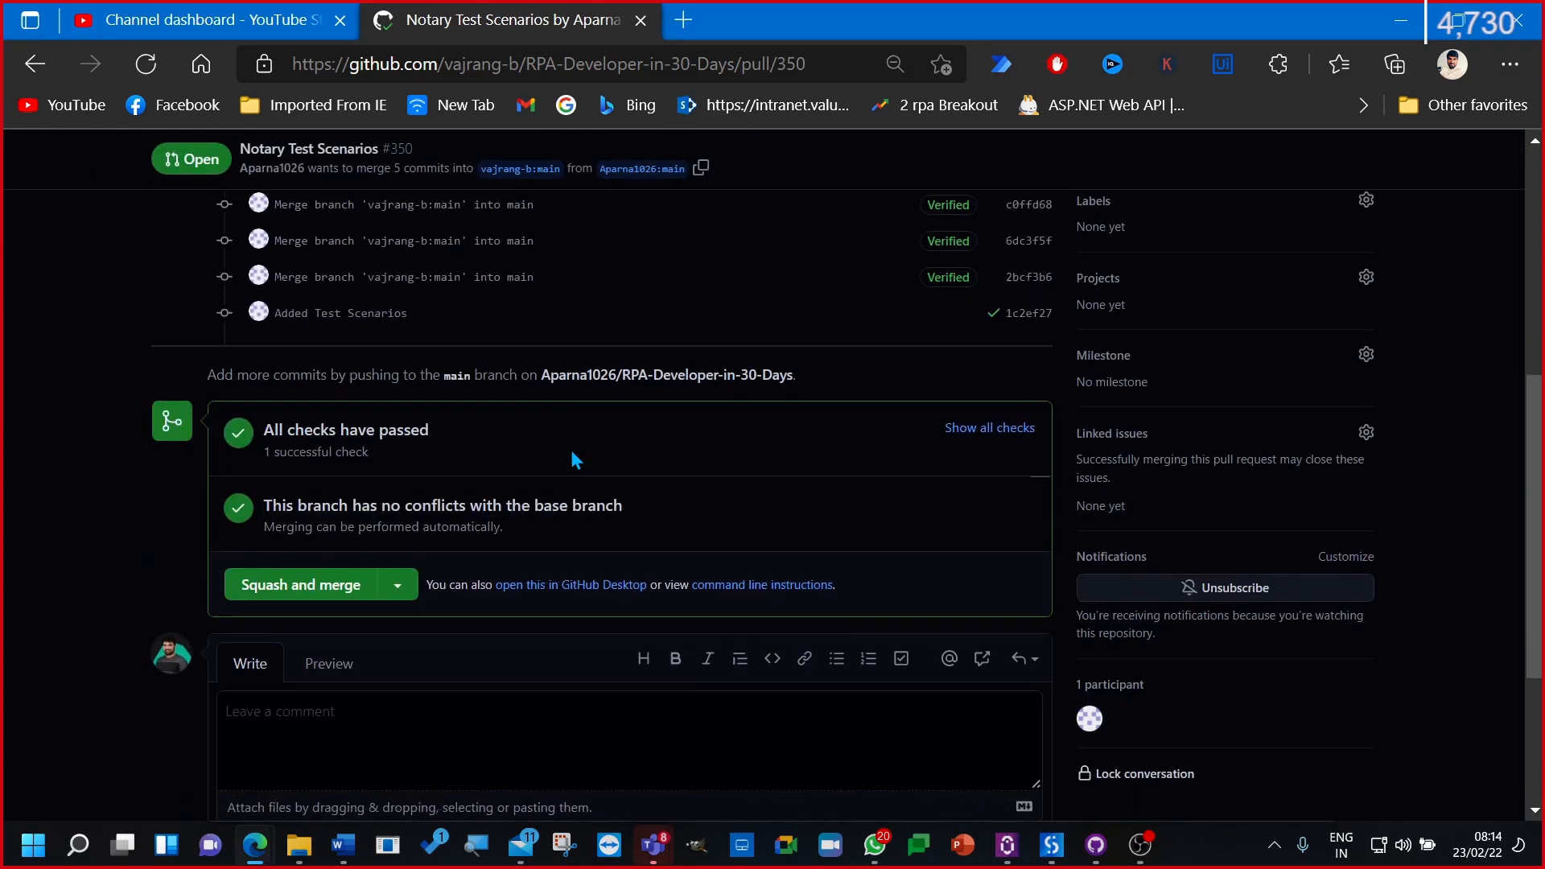
left_click(302, 590)
left_click(348, 568)
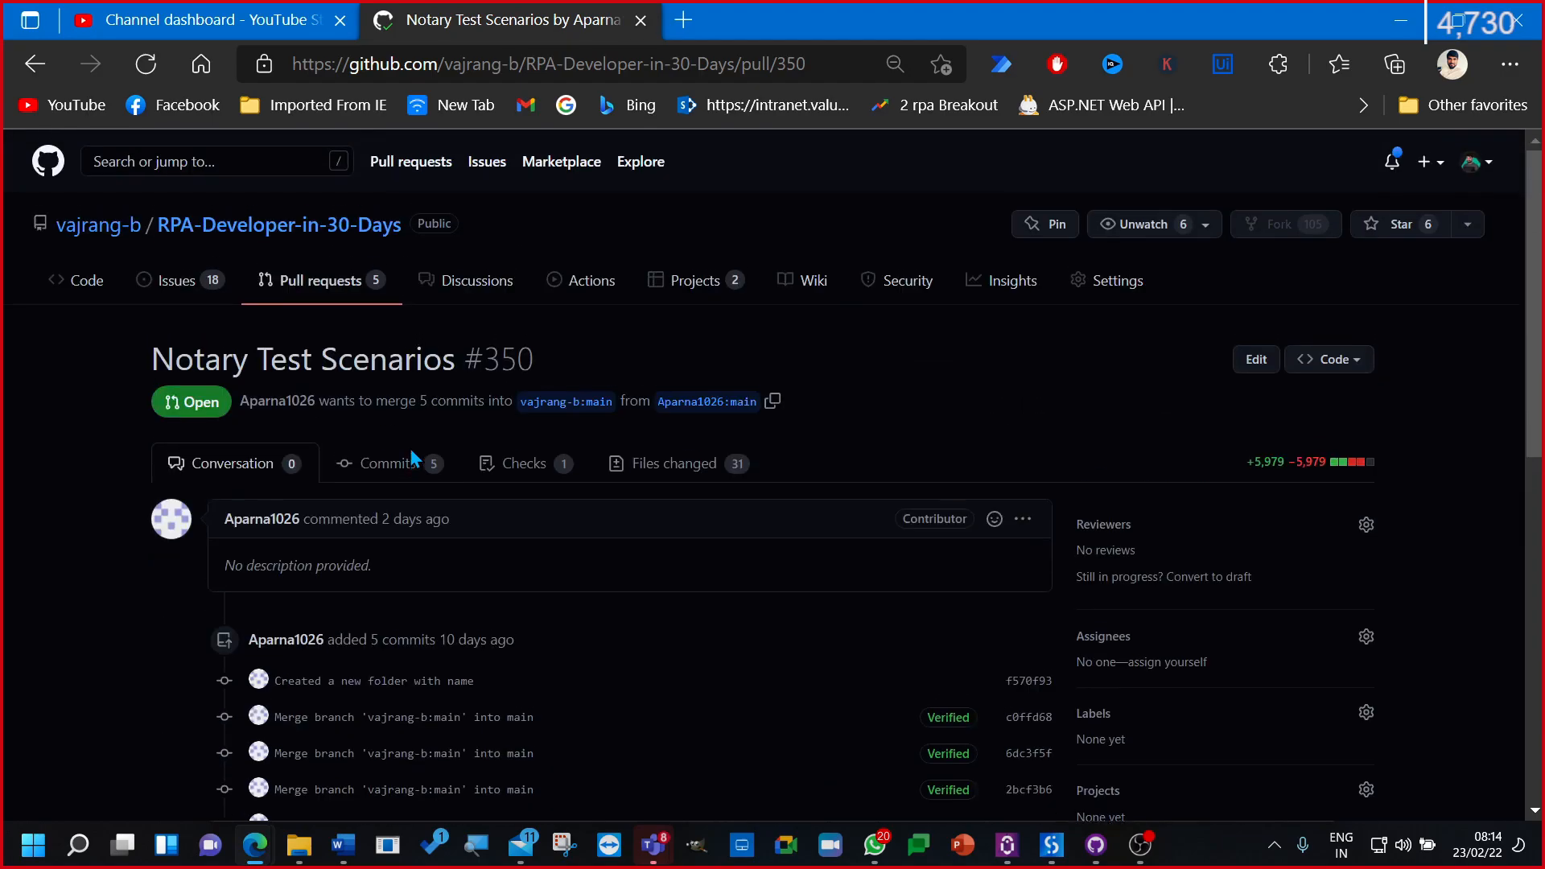
Step: Reopen the "server" pull request from the open pull requests and examine its posted comment, conflicting files and commits
left_click(351, 287)
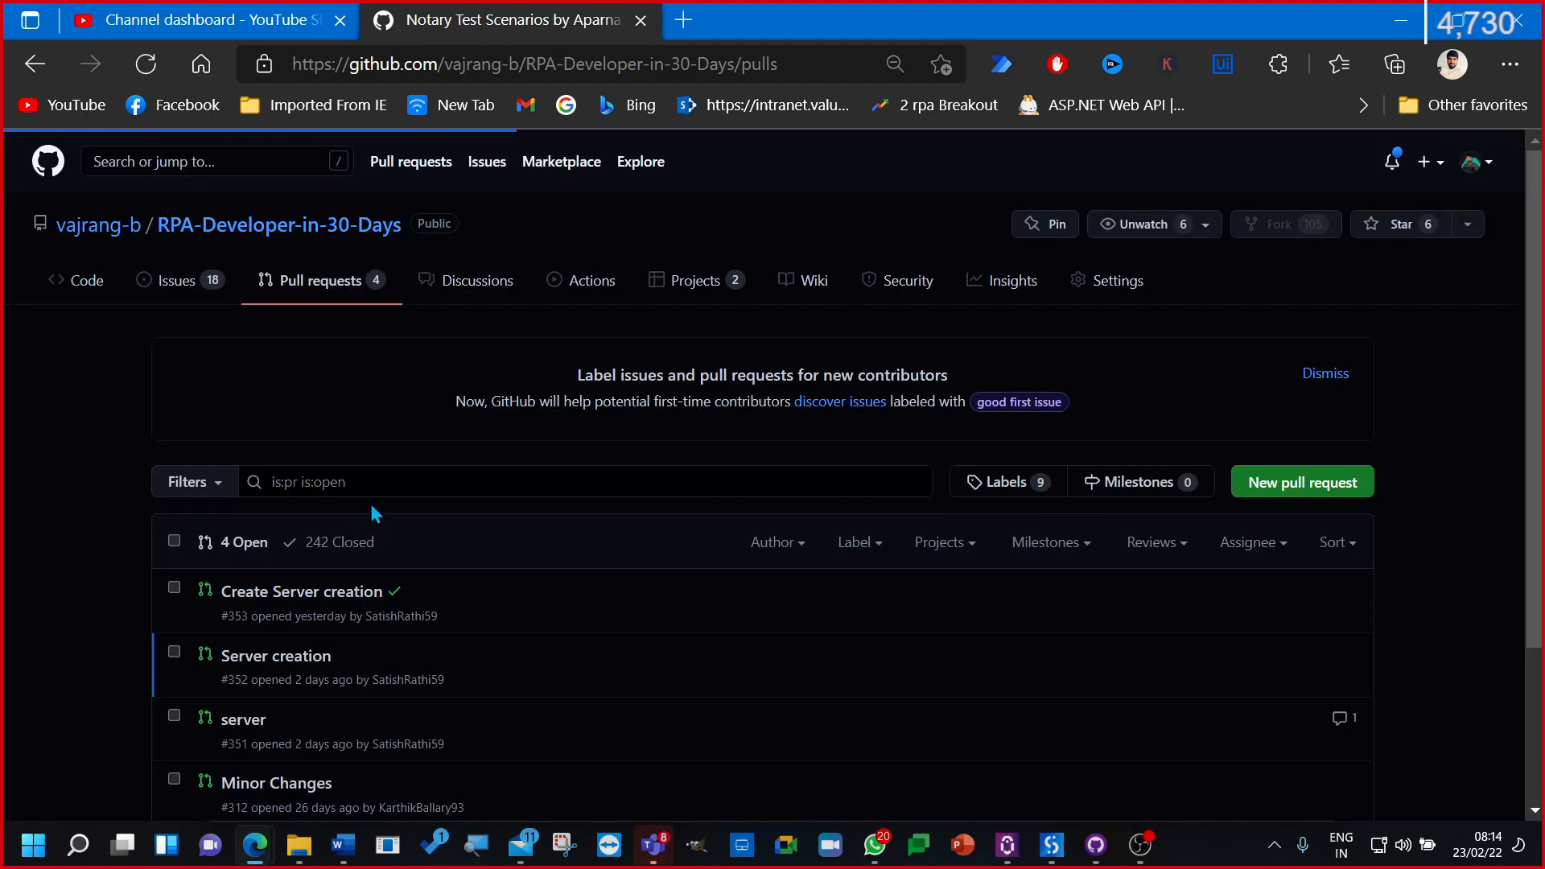
scroll(366, 531, "down", 3)
left_click(243, 509)
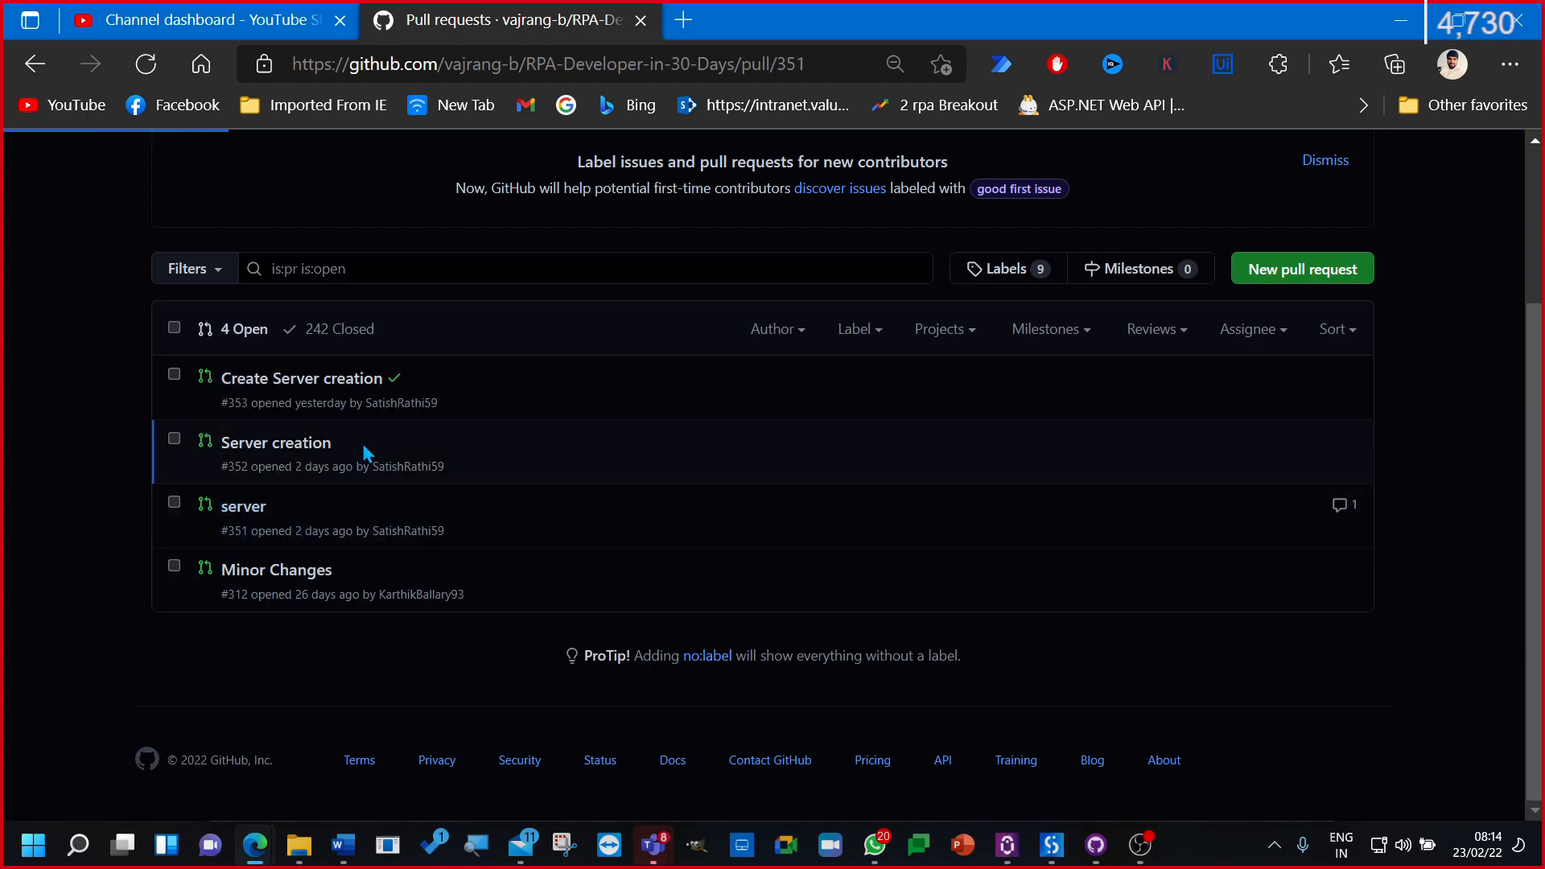
scroll(436, 509, "down", 10)
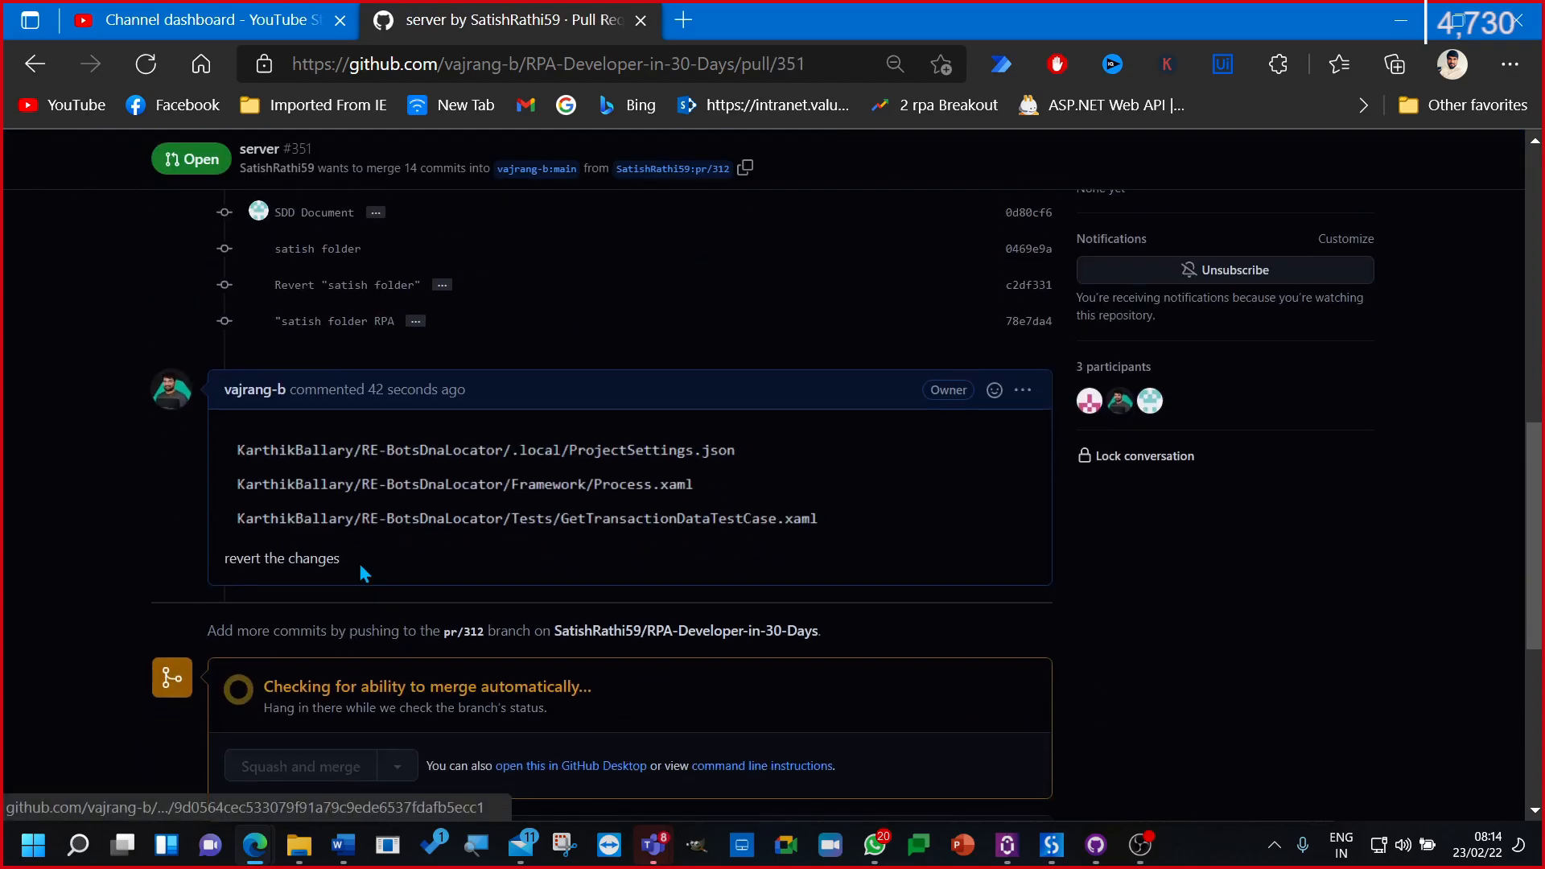
scroll(359, 560, "down", 3)
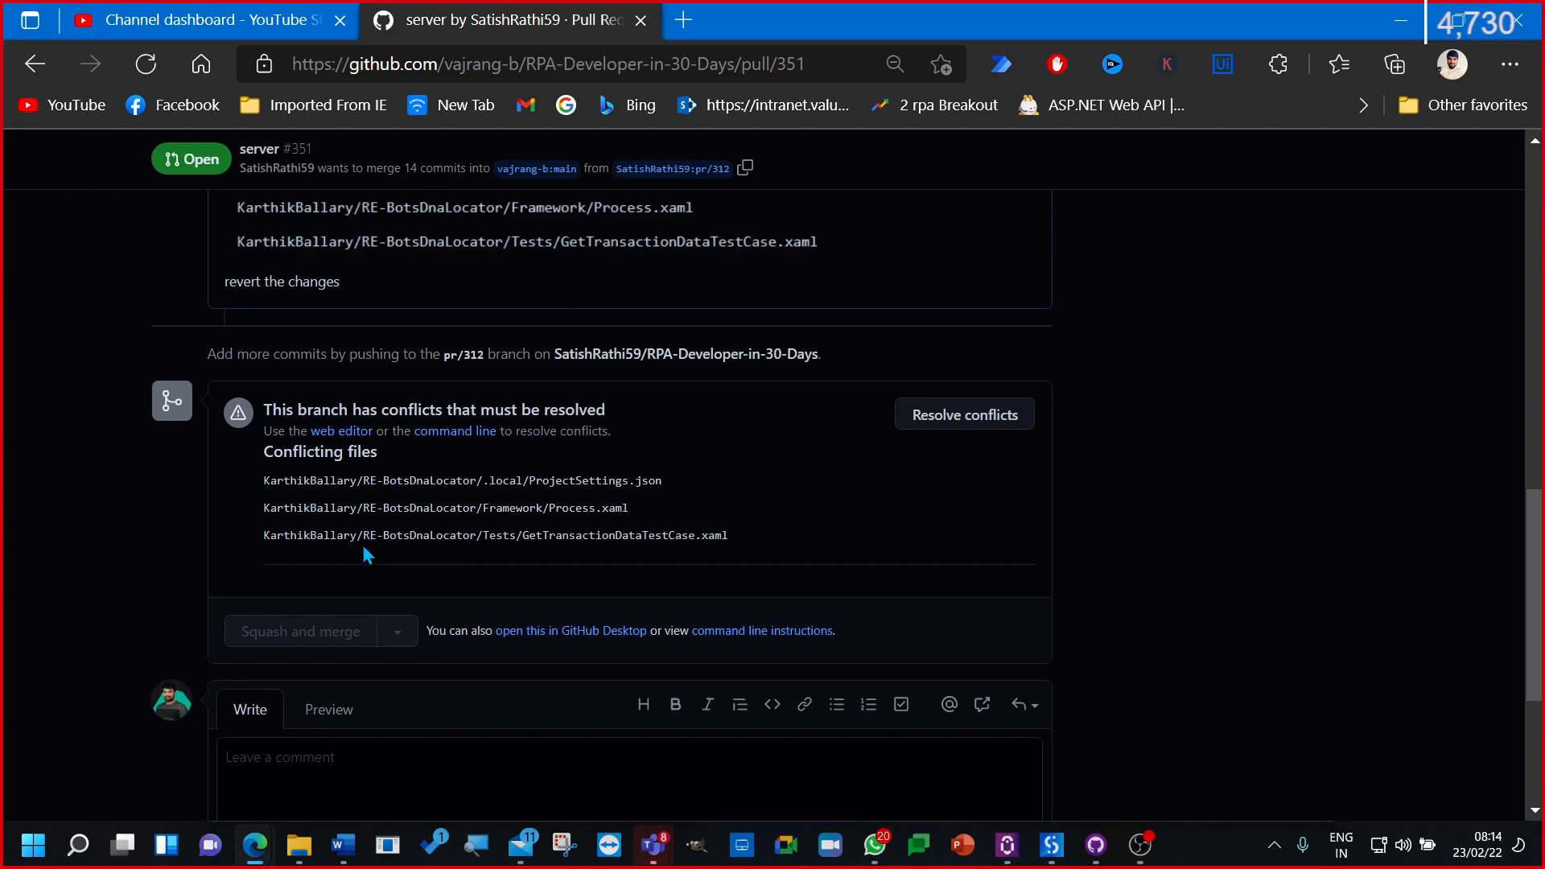
scroll(359, 555, "up", 15)
scroll(483, 539, "down", 2)
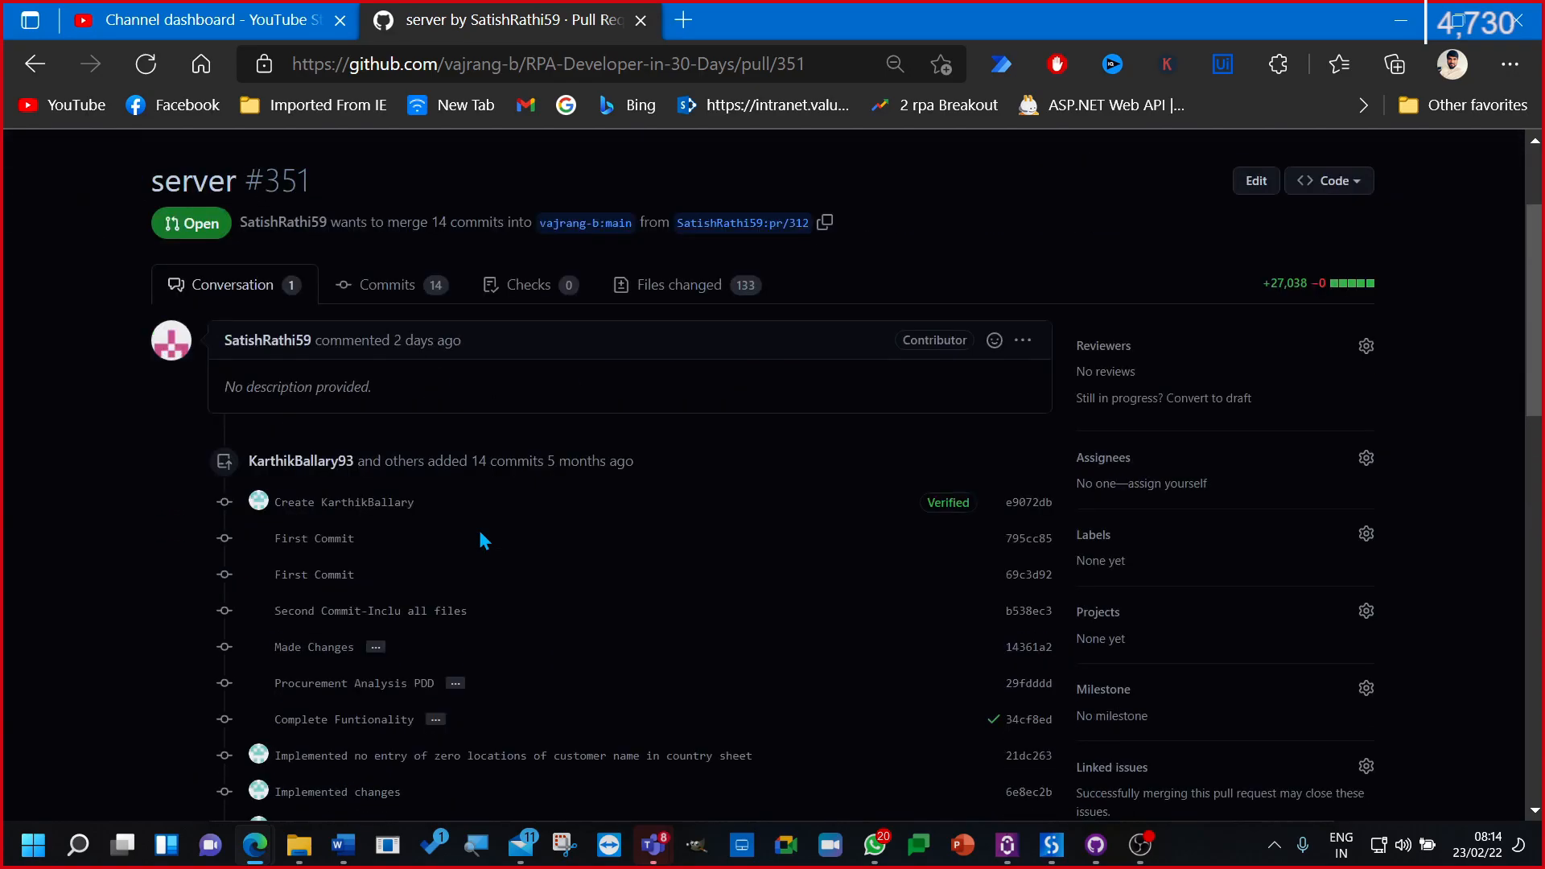